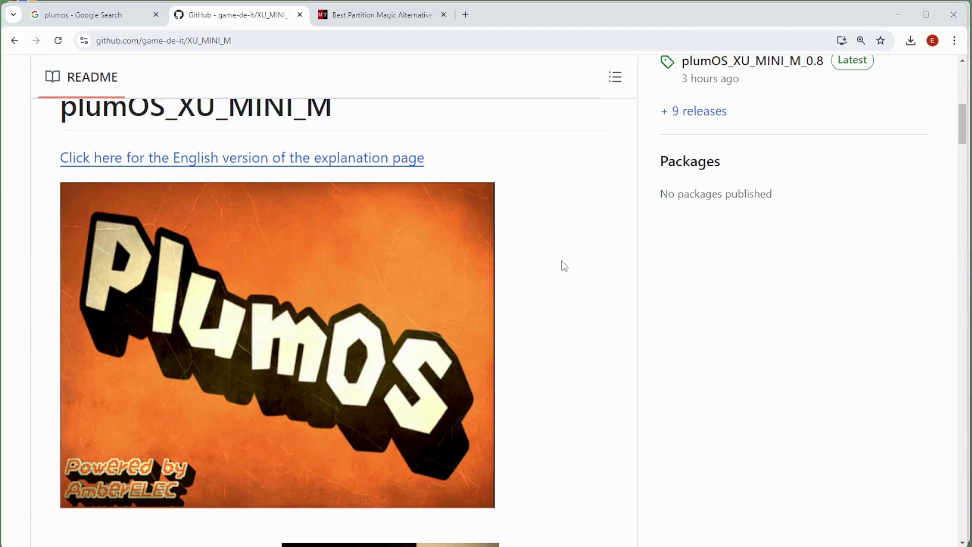
- Return to the plumOS Google results and open the plumOS README_EN page
{"action": "scroll", "coordinate": [564, 266], "scroll_direction": "up", "scroll_amount": 3}
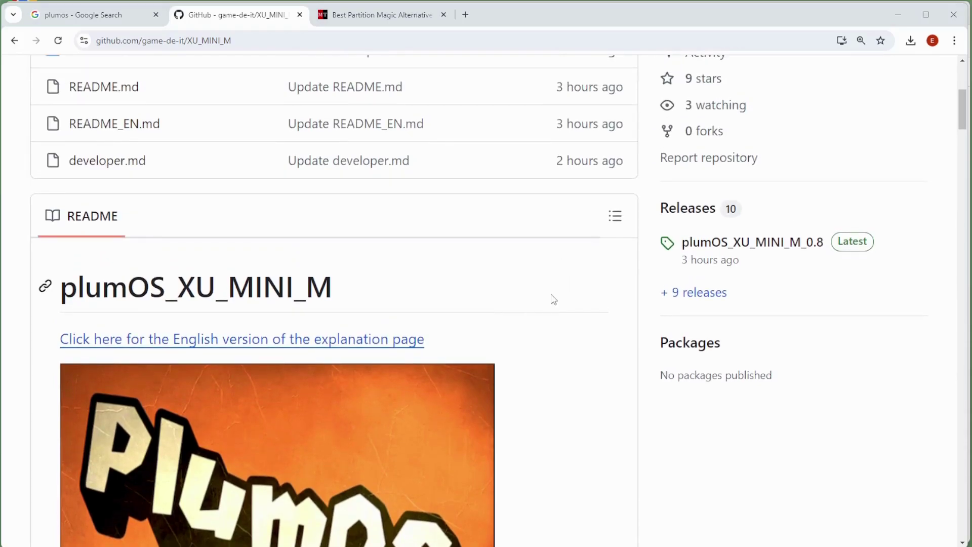
{"action": "left_click", "coordinate": [69, 17]}
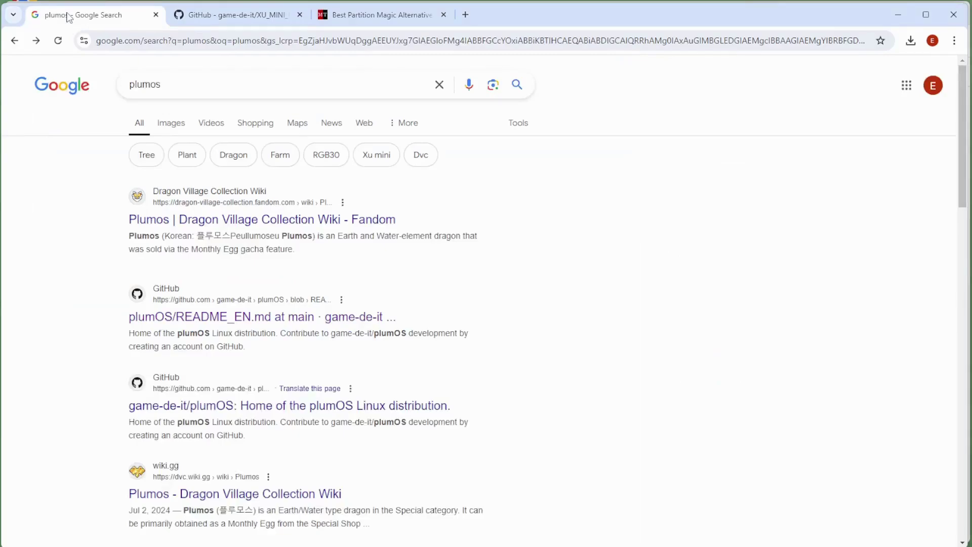
{"action": "double_click", "coordinate": [184, 84]}
{"action": "left_click", "coordinate": [84, 222]}
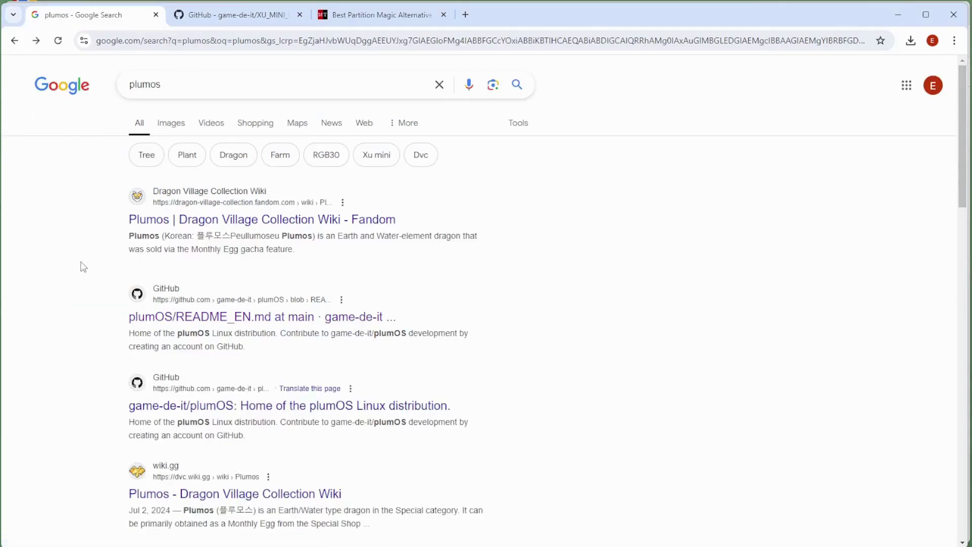
{"action": "left_click", "coordinate": [178, 319]}
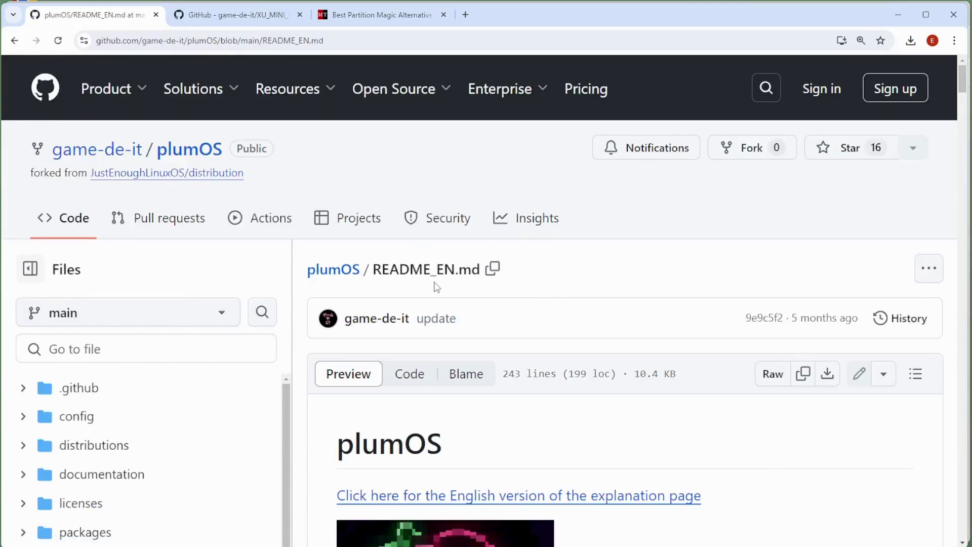
- Go from the README to the game-de-it owner profile and browse its repositories
{"action": "scroll", "coordinate": [433, 287], "scroll_direction": "down", "scroll_amount": 3}
{"action": "scroll", "coordinate": [424, 290], "scroll_direction": "up", "scroll_amount": 3}
{"action": "mouse_move", "coordinate": [84, 161]}
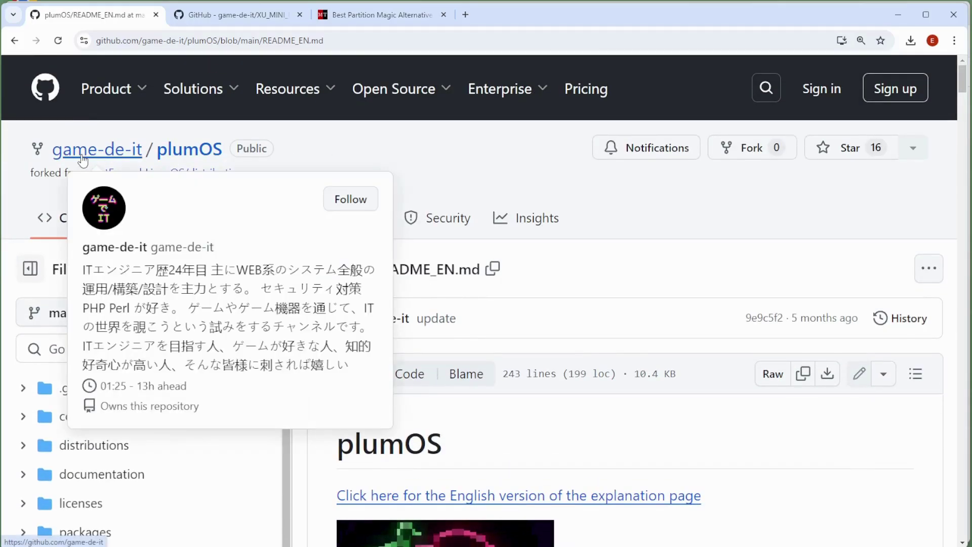
{"action": "left_click", "coordinate": [82, 157]}
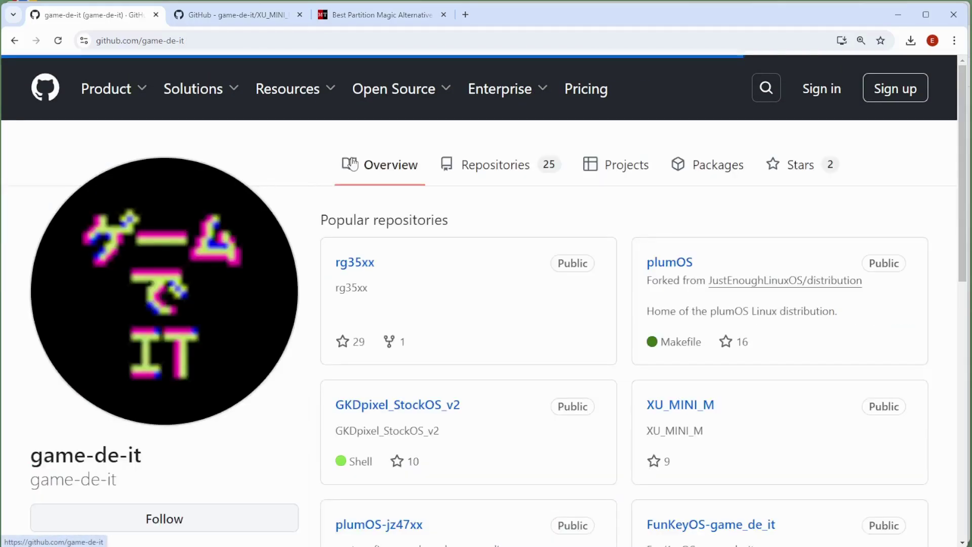
{"action": "scroll", "coordinate": [611, 322], "scroll_direction": "down", "scroll_amount": 1}
{"action": "scroll", "coordinate": [611, 321], "scroll_direction": "down", "scroll_amount": 1}
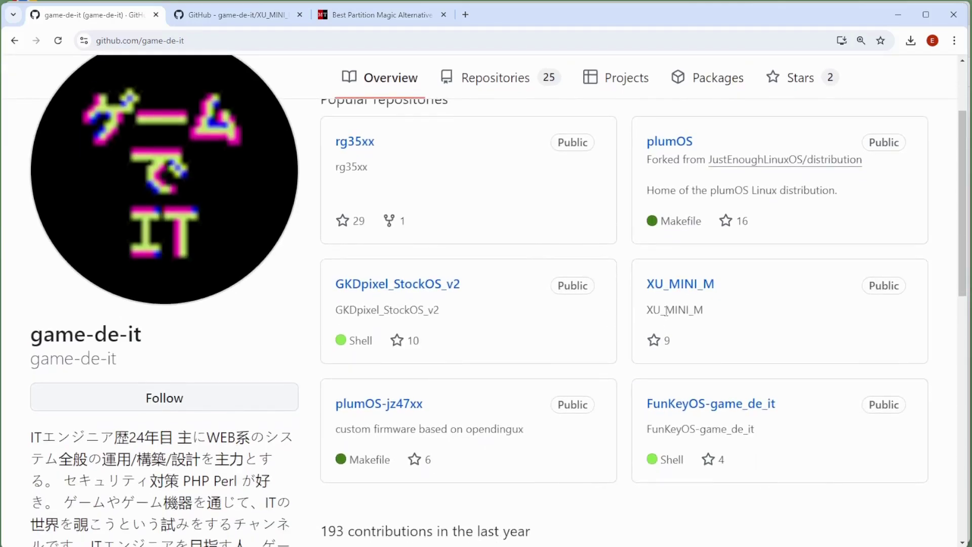
- Open the XU_MINI_M repository, skim its README, and open the plumOS_XU_MINI_M_0.8 release
{"action": "left_click", "coordinate": [685, 285]}
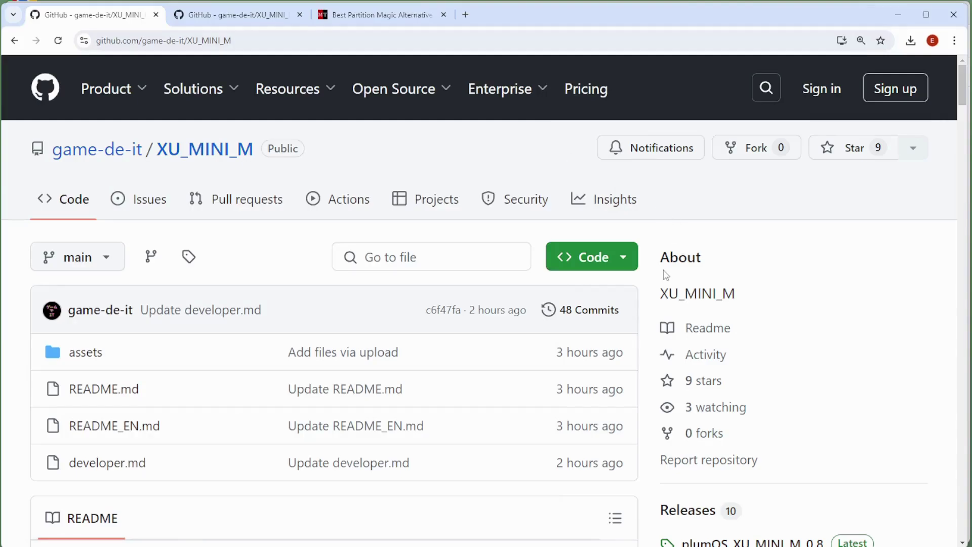
{"action": "scroll", "coordinate": [666, 275], "scroll_direction": "down", "scroll_amount": 8}
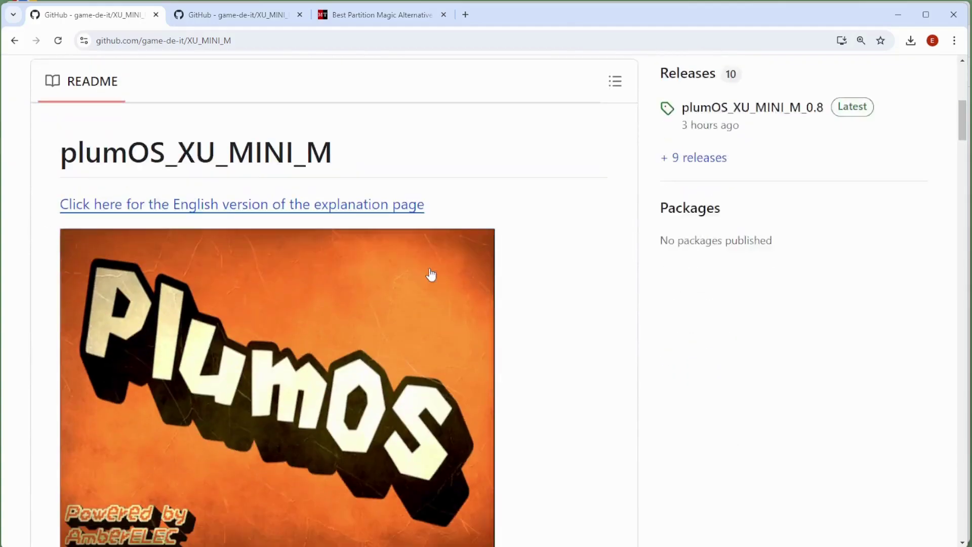
{"action": "scroll", "coordinate": [431, 275], "scroll_direction": "down", "scroll_amount": 1}
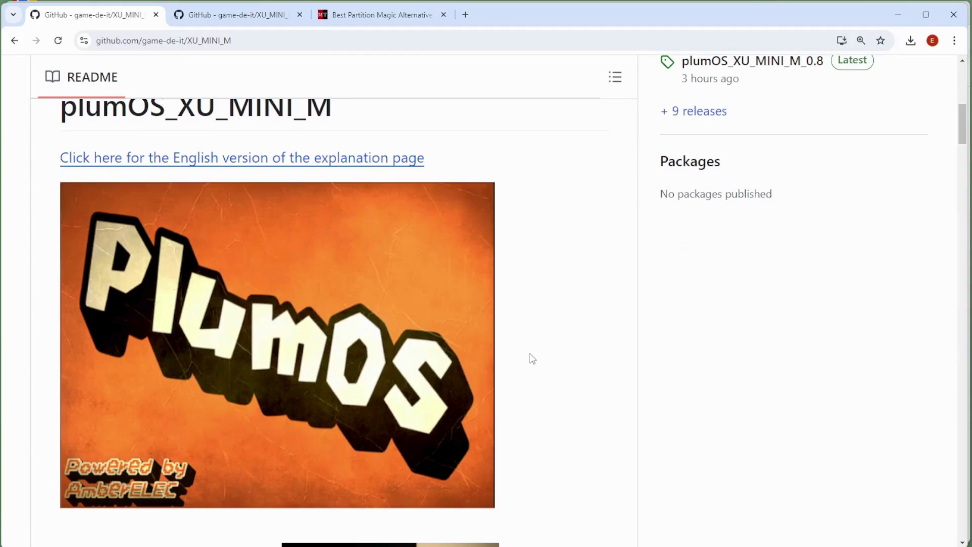
{"action": "scroll", "coordinate": [532, 357], "scroll_direction": "up", "scroll_amount": 5}
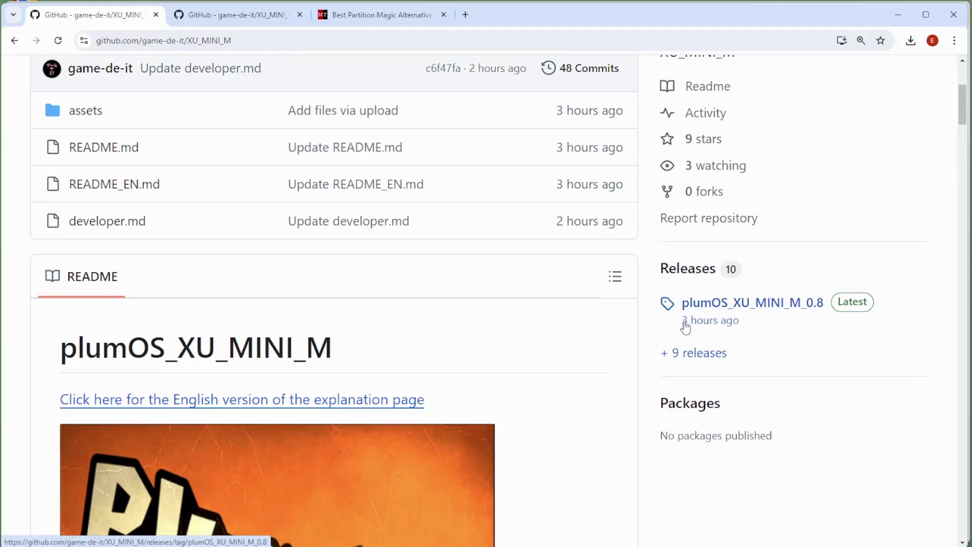
{"action": "mouse_move", "coordinate": [718, 328]}
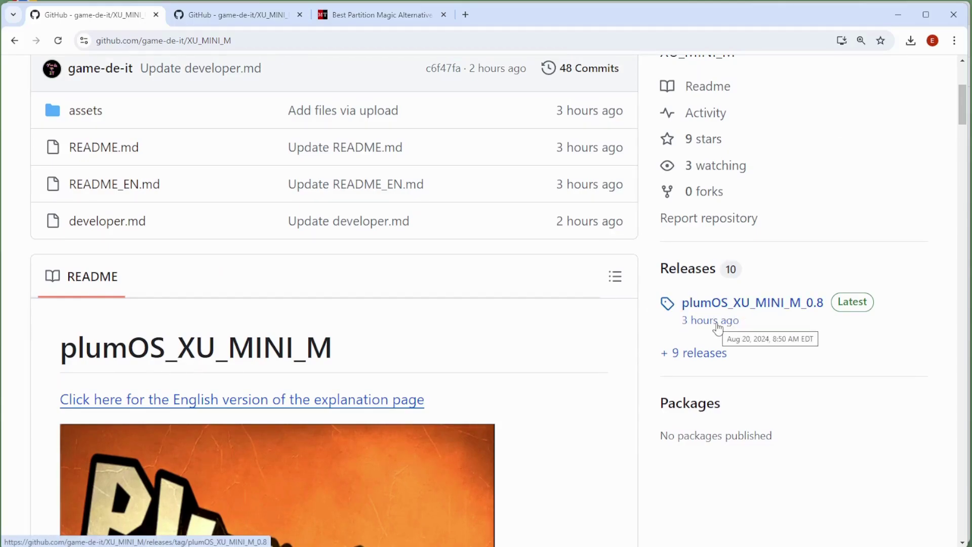
{"action": "left_click", "coordinate": [717, 328]}
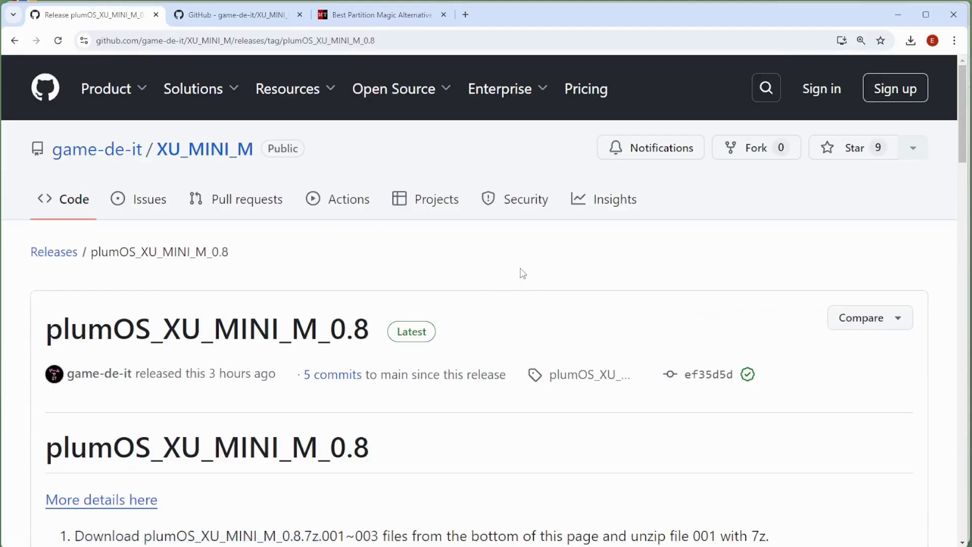
- Read the plumOS_XU_MINI_M_0.8 release notes and assets, then return to the XU Mini M Firmware folder
{"action": "scroll", "coordinate": [523, 274], "scroll_direction": "down", "scroll_amount": 5}
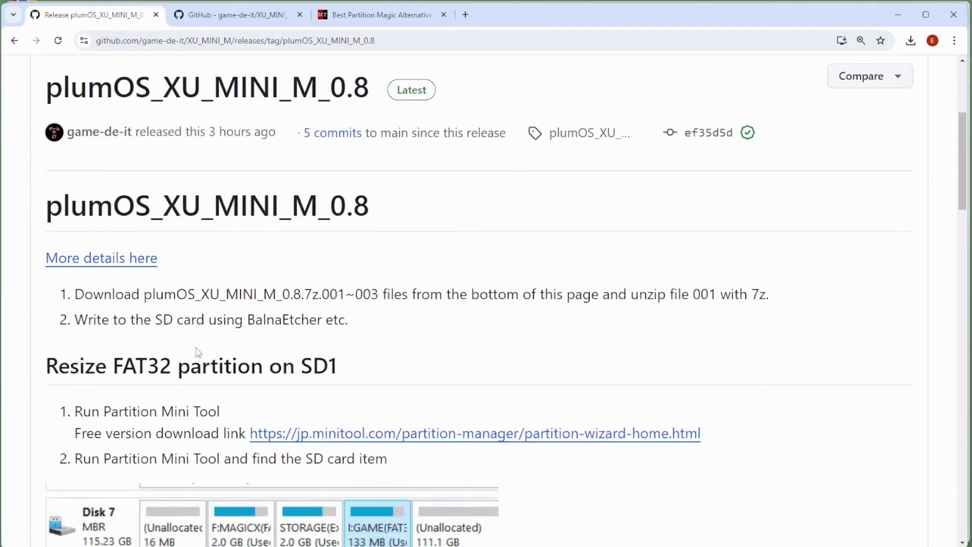
{"action": "scroll", "coordinate": [387, 250], "scroll_direction": "down", "scroll_amount": 2}
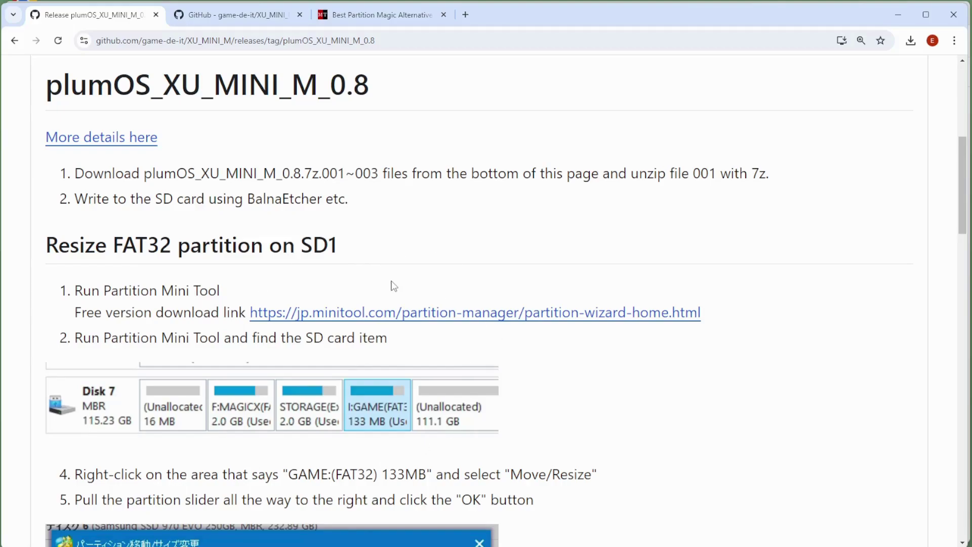
{"action": "scroll", "coordinate": [394, 287], "scroll_direction": "down", "scroll_amount": 15}
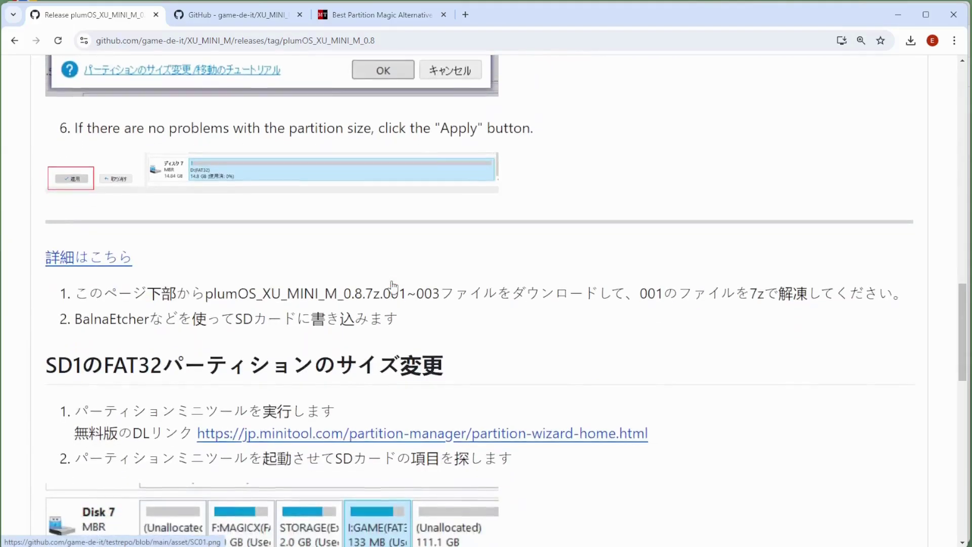
{"action": "scroll", "coordinate": [393, 284], "scroll_direction": "down", "scroll_amount": 18}
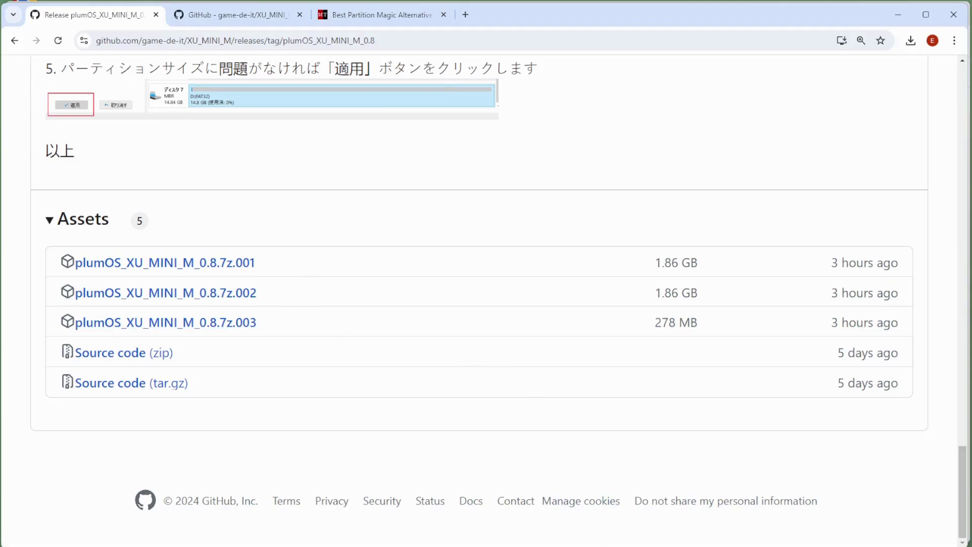
{"action": "key", "text": "alt+Tab"}
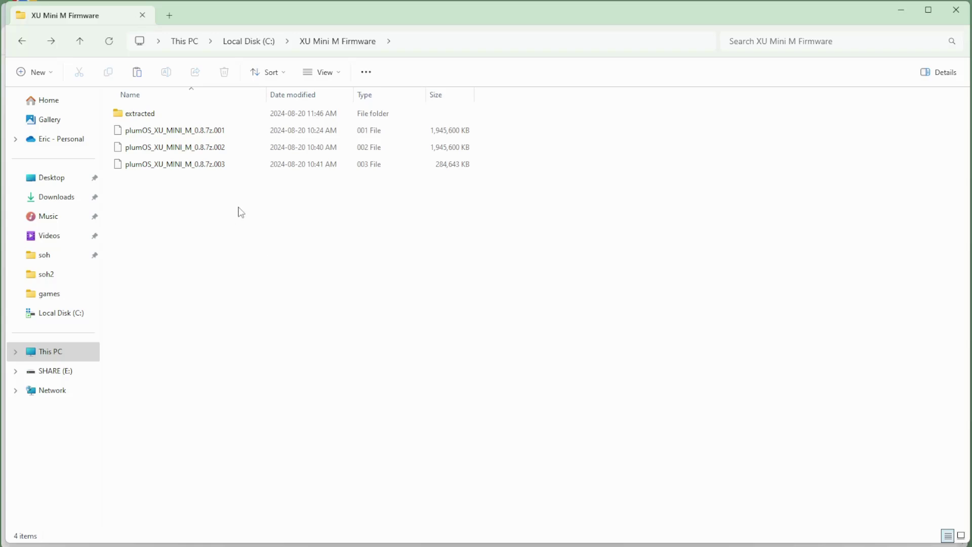
- Check the archive actions for plumOS_XU_MINI_M_0.8.7z.001 without extracting, then open the extracted folder
{"action": "left_click", "coordinate": [218, 136]}
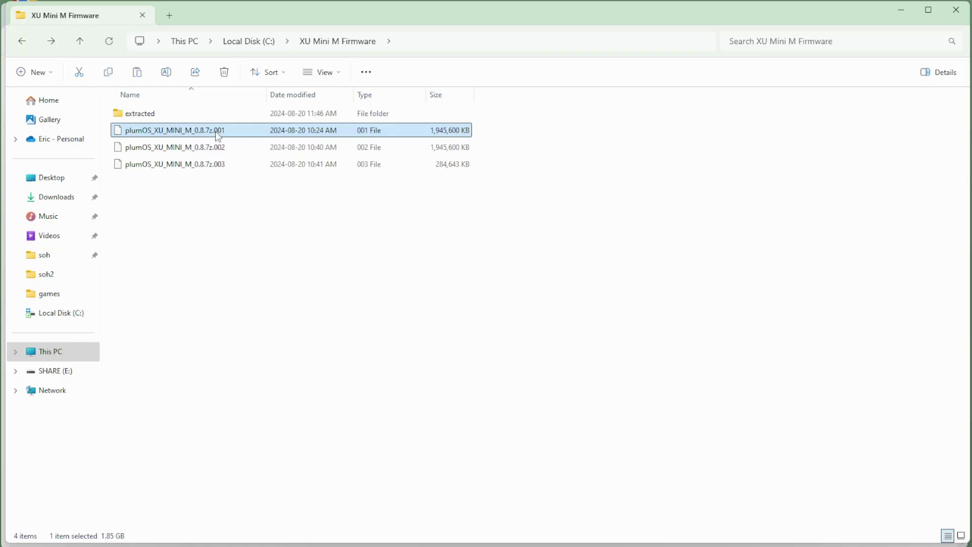
{"action": "right_click", "coordinate": [218, 136]}
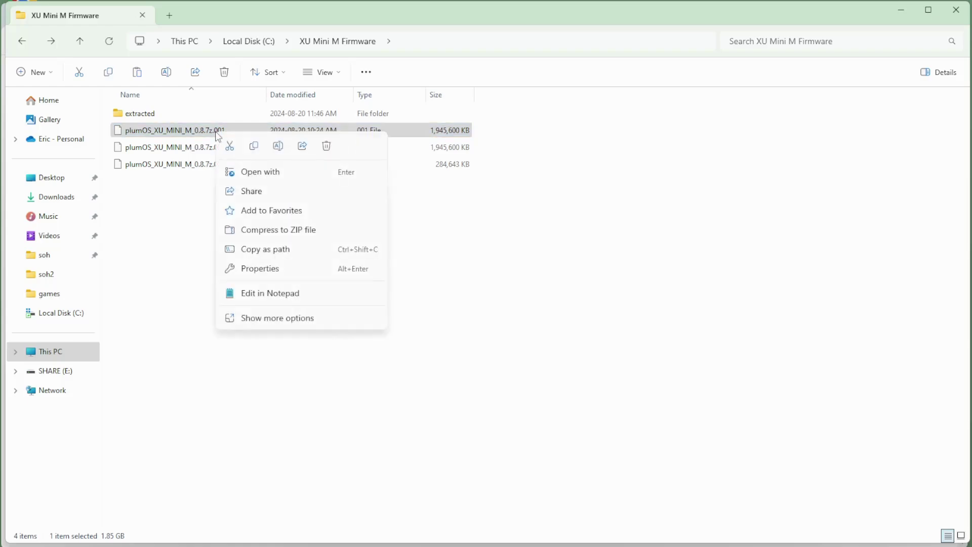
{"action": "left_click", "coordinate": [267, 322]}
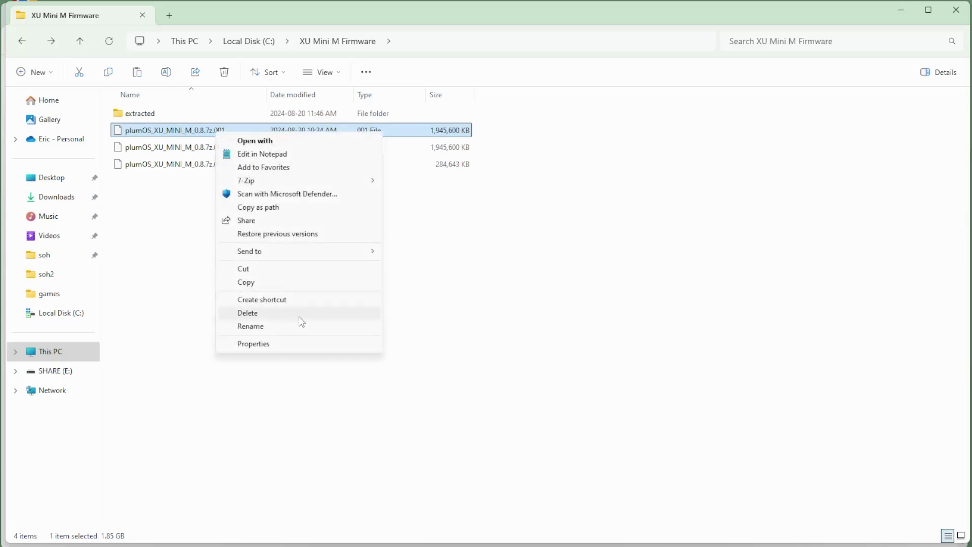
{"action": "mouse_move", "coordinate": [259, 186]}
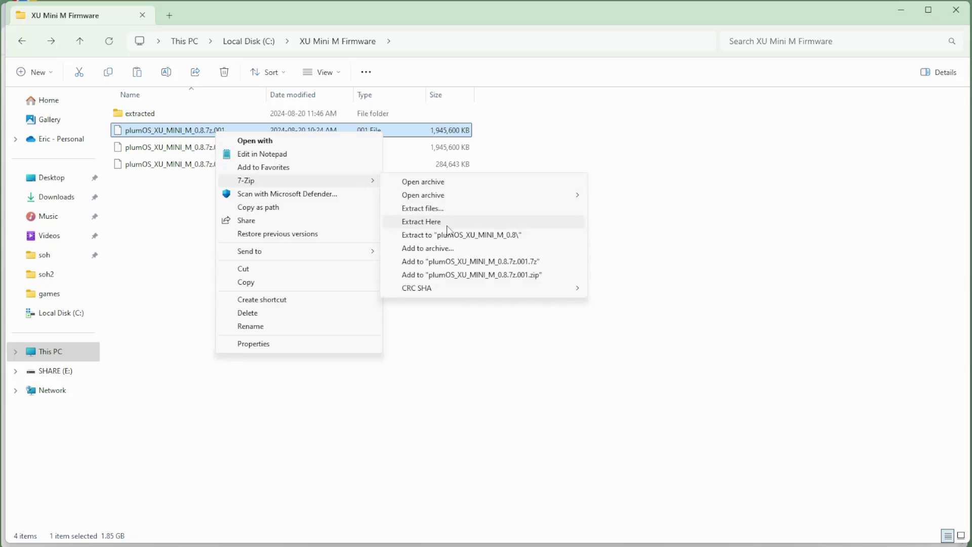
{"action": "left_click", "coordinate": [439, 348]}
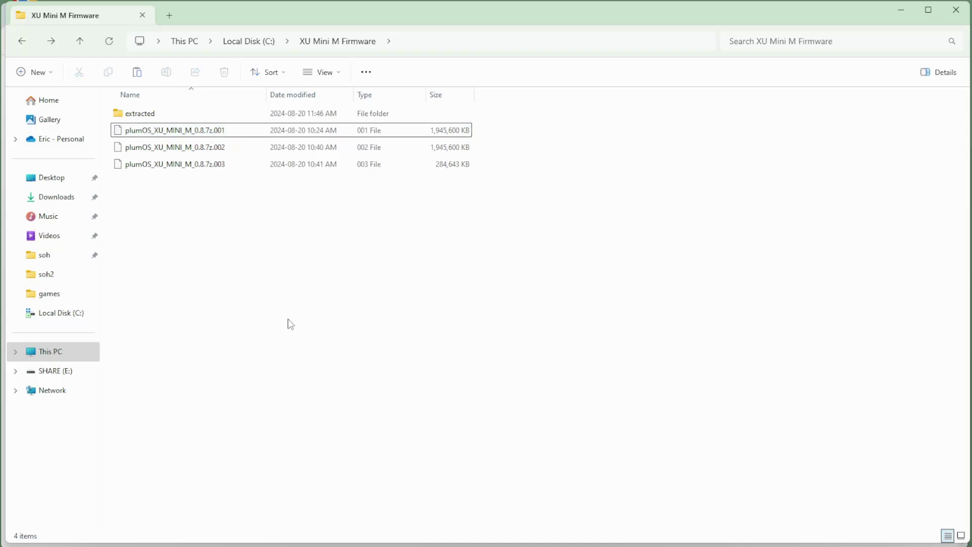
{"action": "double_click", "coordinate": [164, 116]}
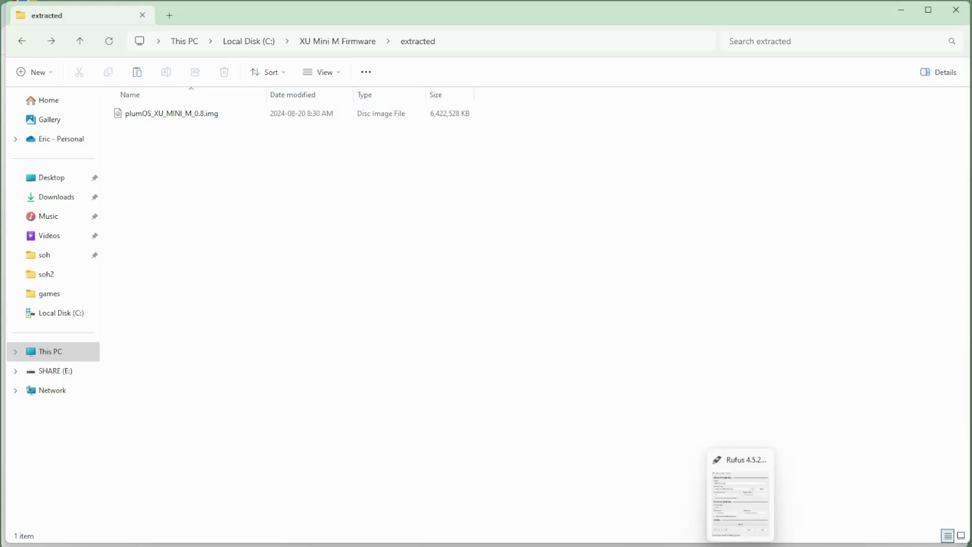
- Load plumOS_XU_MINI_M_0.8.img in Rufus as the boot image for the SHARE (E:) 32 GB drive
{"action": "left_click", "coordinate": [739, 544]}
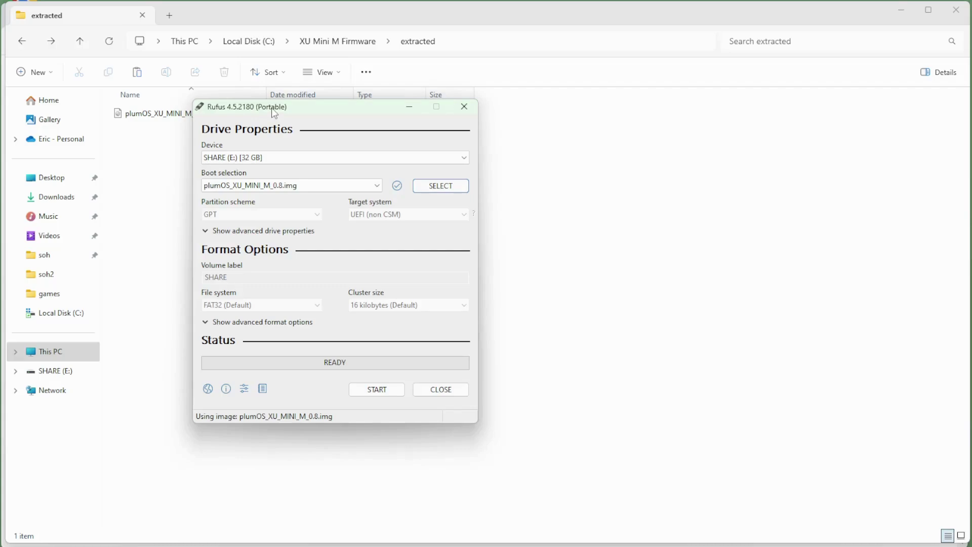
{"action": "left_click_drag", "start_coordinate": [274, 113], "coordinate": [338, 143]}
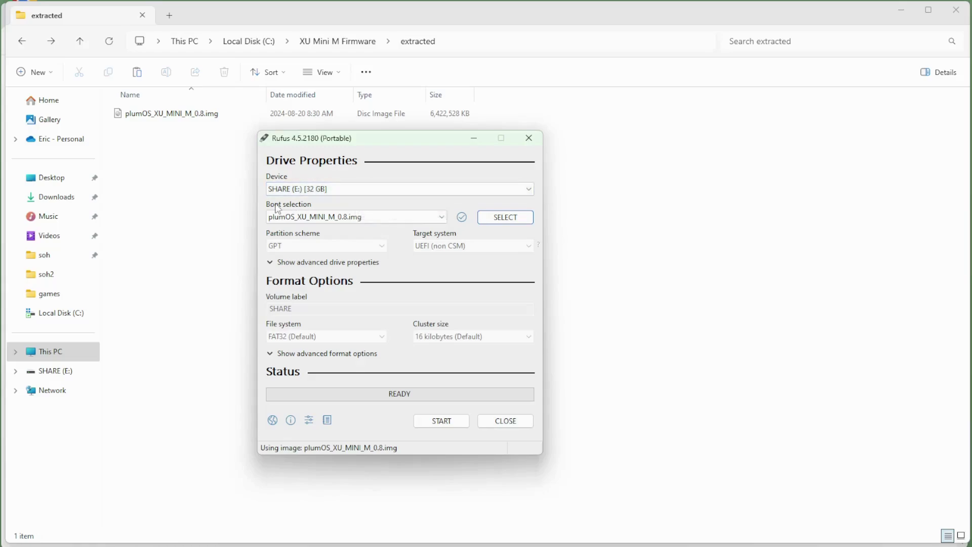
{"action": "left_click", "coordinate": [506, 218]}
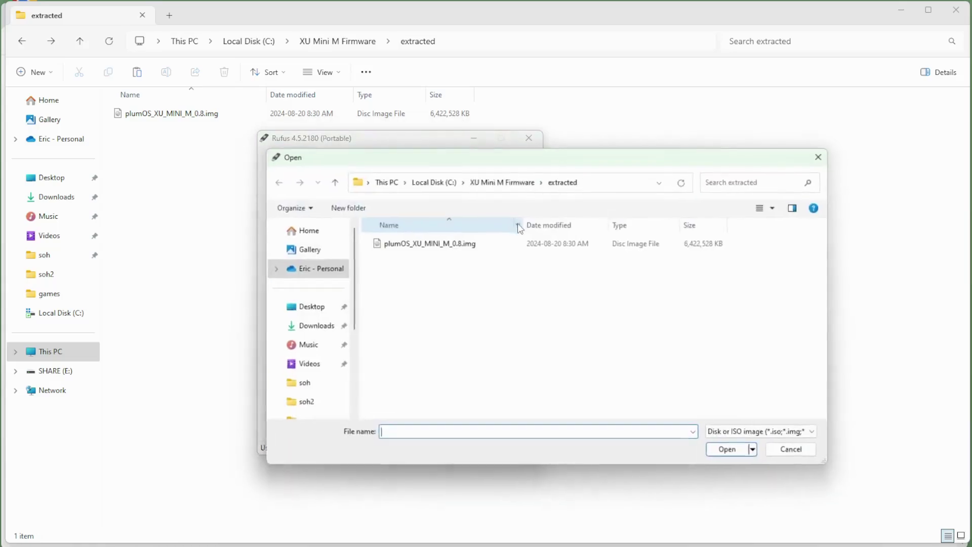
{"action": "left_click", "coordinate": [464, 251]}
{"action": "left_click", "coordinate": [719, 452]}
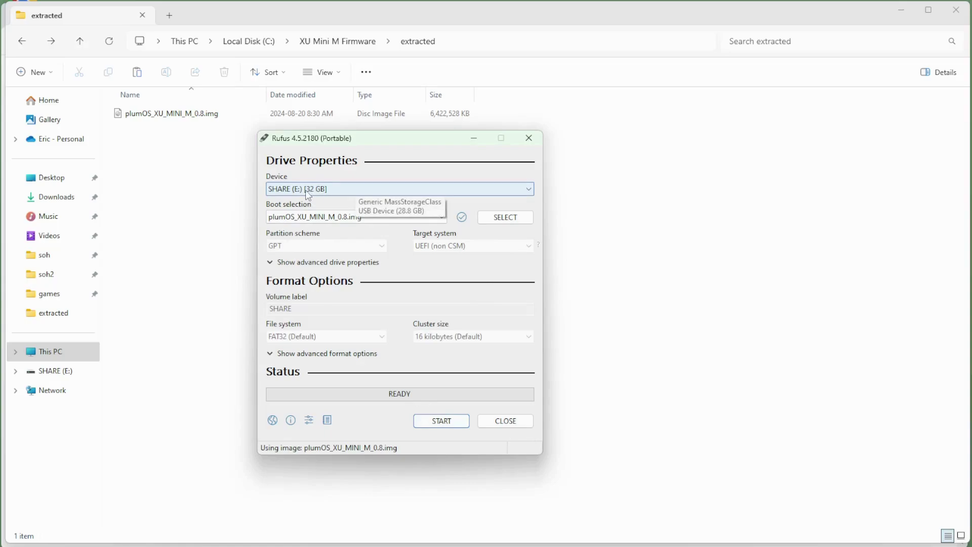
- Write the plumOS image to the SD card, accepting the data-erase warning
{"action": "left_click", "coordinate": [442, 416]}
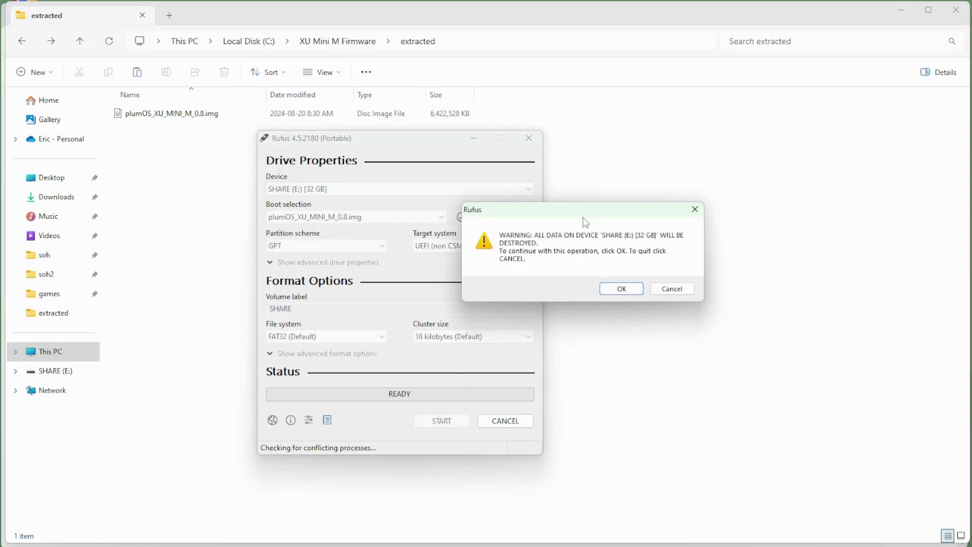
{"action": "left_click_drag", "start_coordinate": [585, 222], "coordinate": [464, 238]}
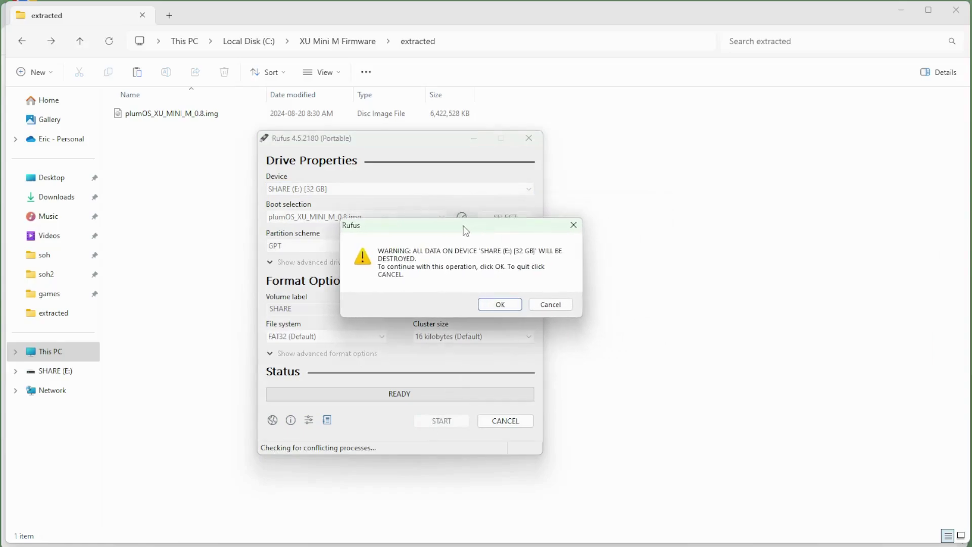
{"action": "left_click", "coordinate": [500, 304]}
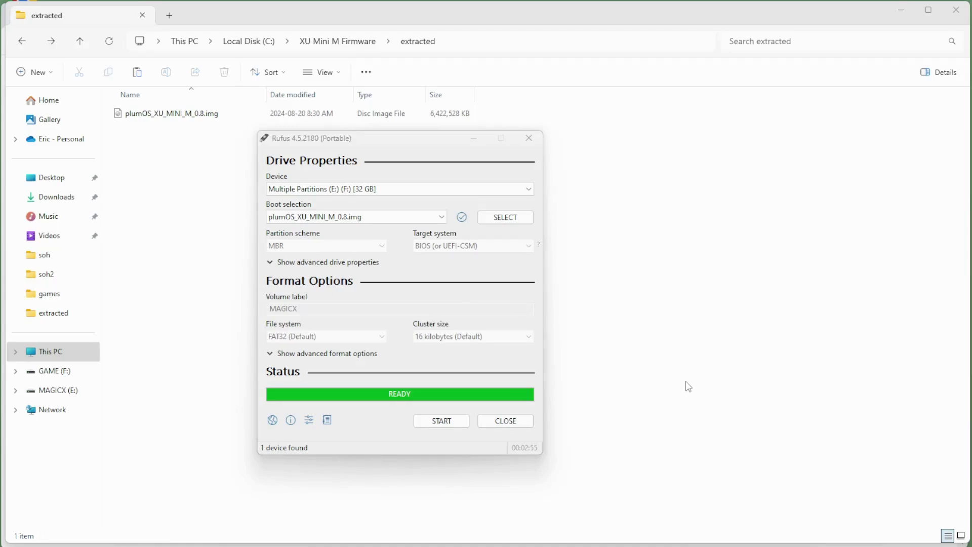
- Open the GAME (F:) drive and check its size in Properties without changing anything
{"action": "left_click", "coordinate": [50, 377]}
{"action": "right_click", "coordinate": [50, 377]}
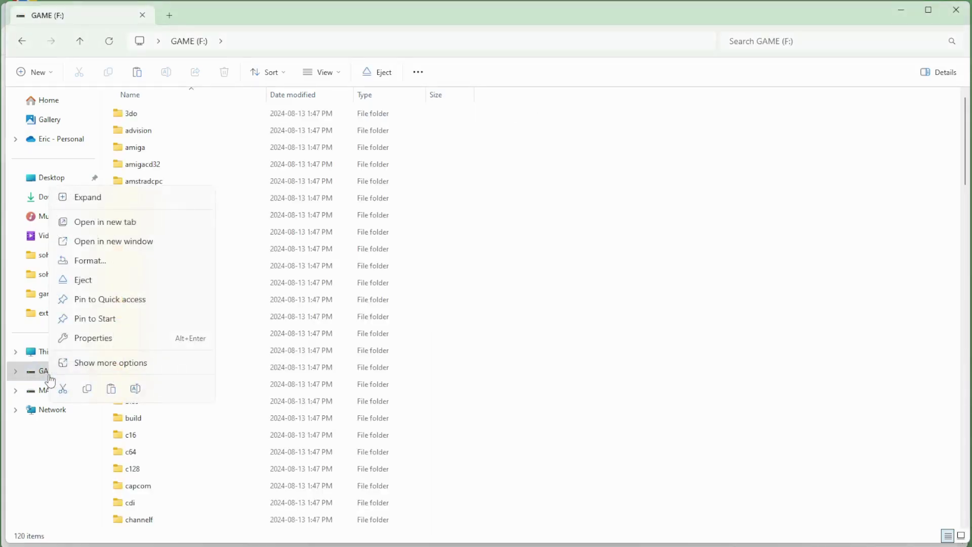
{"action": "left_click", "coordinate": [103, 339]}
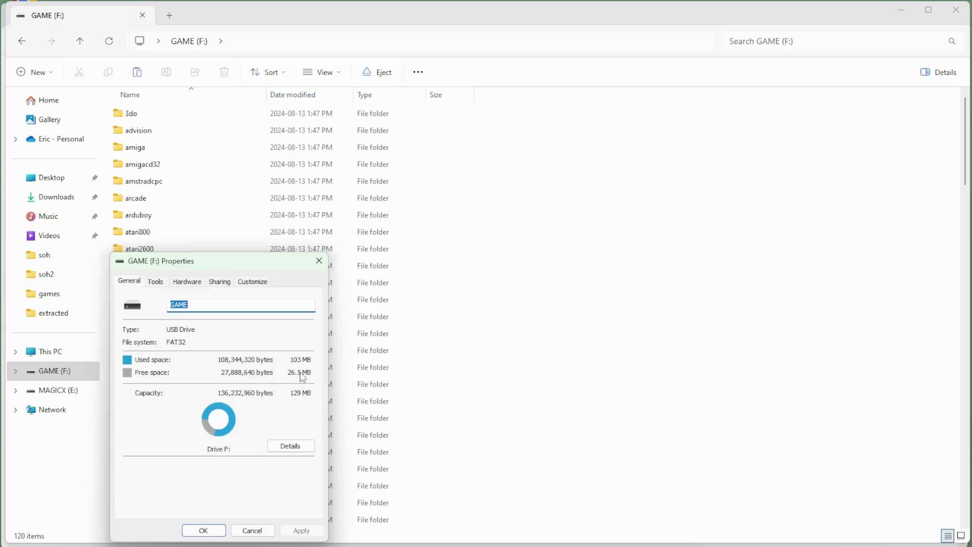
{"action": "left_click", "coordinate": [253, 530]}
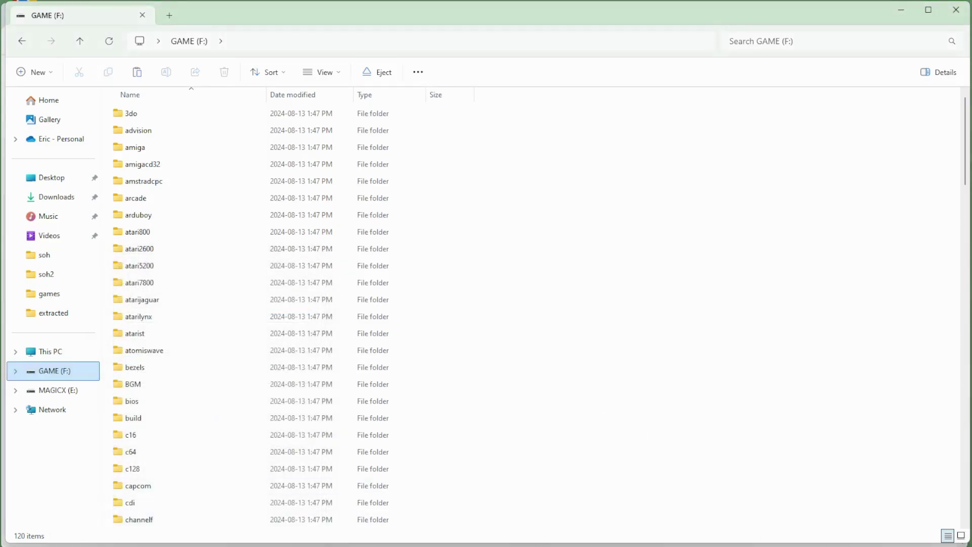
- Return to the GitHub release page and scroll up to the 'Resize FAT32 partition on SD1' instructions
{"action": "mouse_move", "coordinate": [766, 546]}
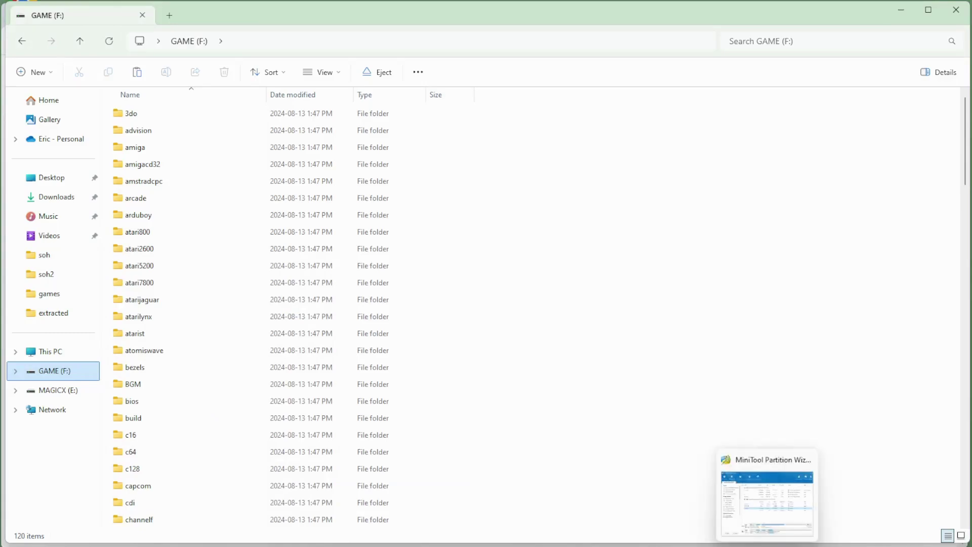
{"action": "left_click", "coordinate": [739, 545]}
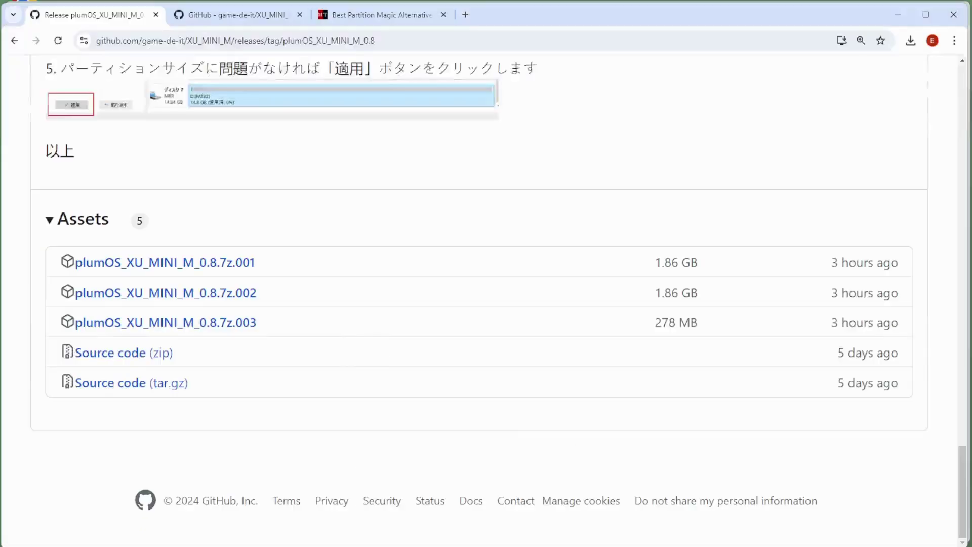
{"action": "scroll", "coordinate": [480, 407], "scroll_direction": "up", "scroll_amount": 10}
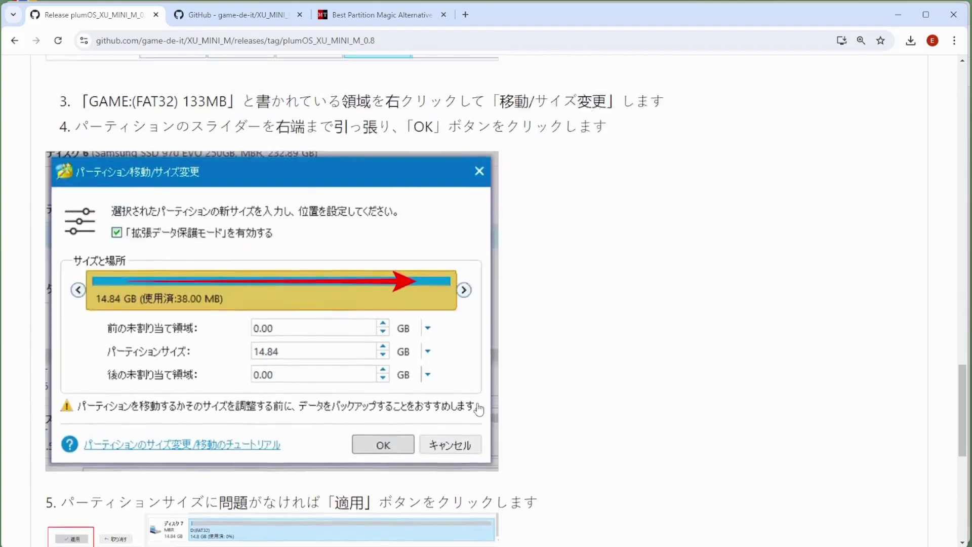
{"action": "scroll", "coordinate": [479, 408], "scroll_direction": "up", "scroll_amount": 5}
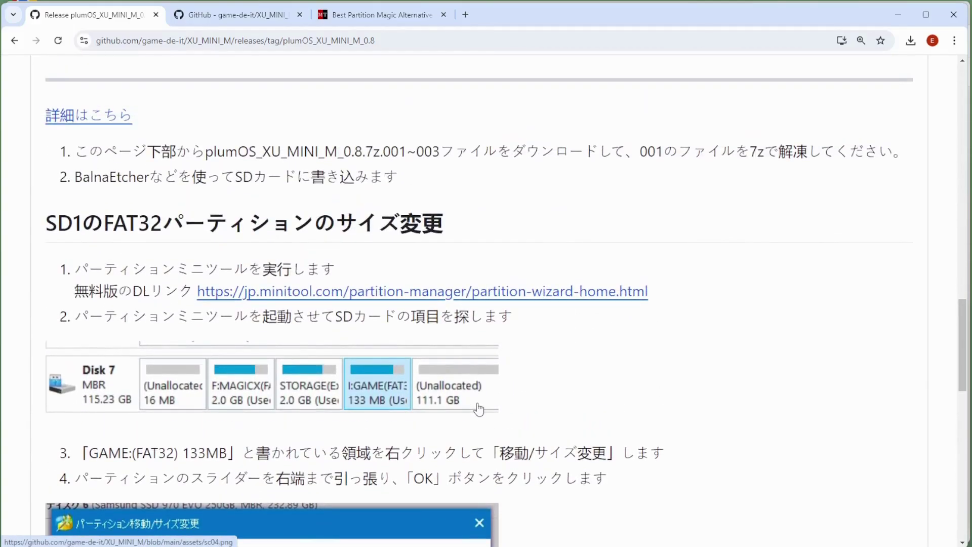
{"action": "scroll", "coordinate": [354, 329], "scroll_direction": "up", "scroll_amount": 10}
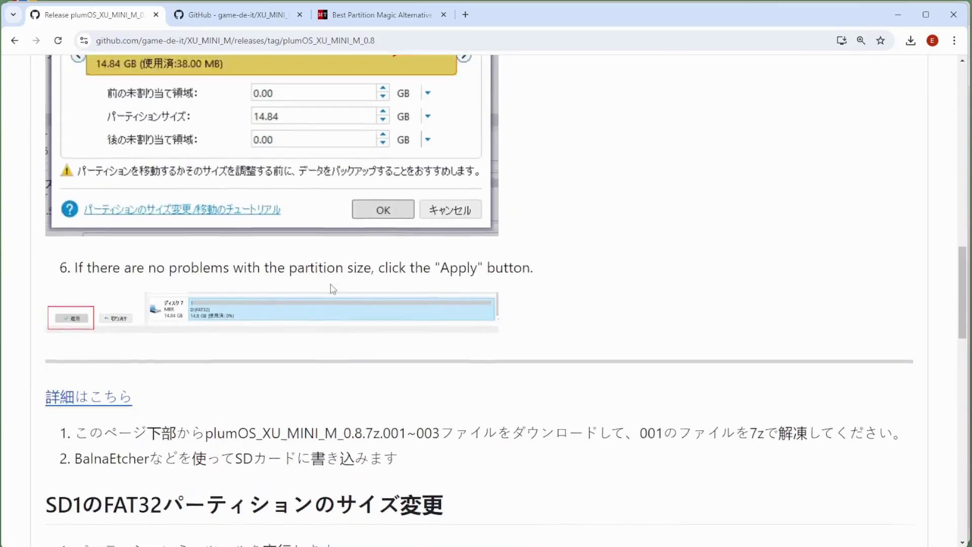
{"action": "scroll", "coordinate": [356, 330], "scroll_direction": "up", "scroll_amount": 5}
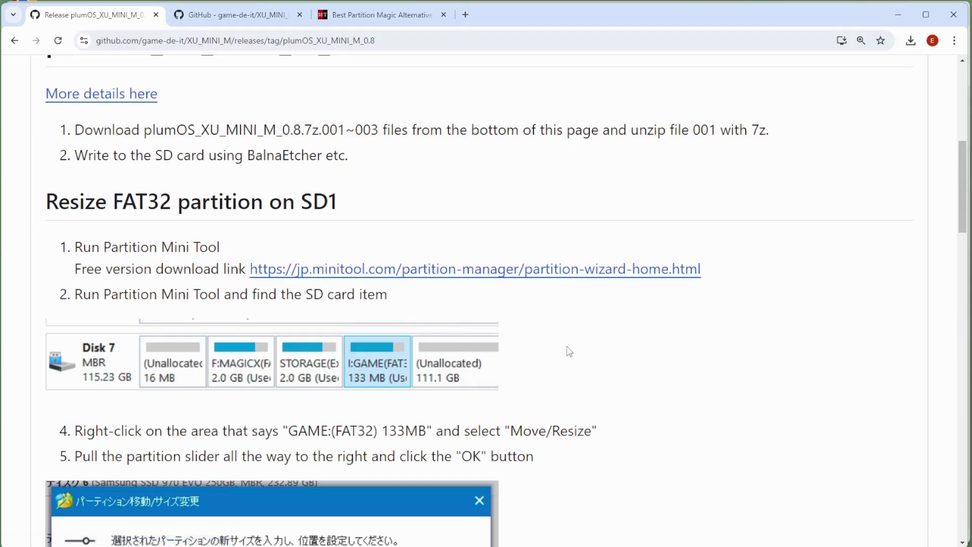
- In MiniTool Partition Wizard, bring up the actions for Disk 2's 132 MB F:GAME partition
{"action": "mouse_move", "coordinate": [767, 544]}
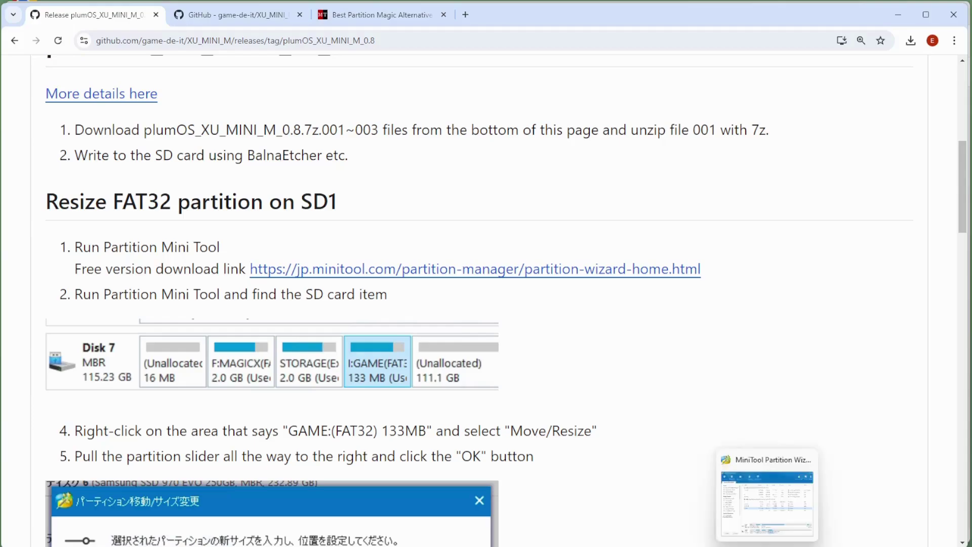
{"action": "left_click", "coordinate": [766, 504]}
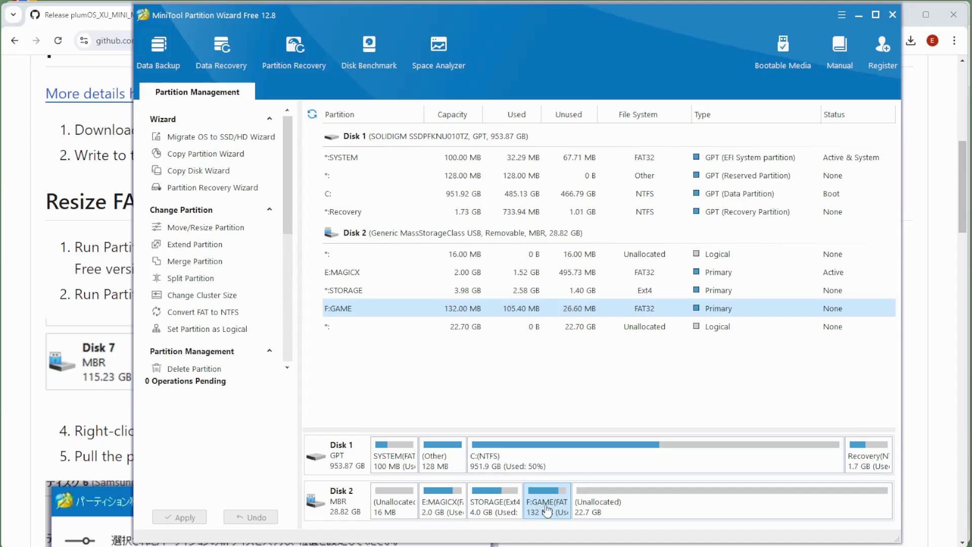
{"action": "right_click", "coordinate": [549, 505]}
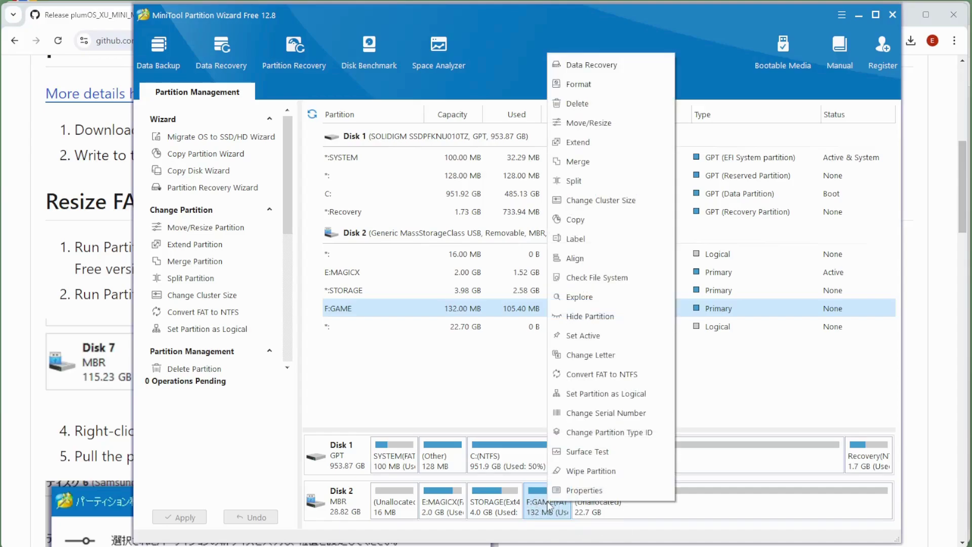
- Queue a Move/Resize extending F:GAME over all unallocated space to 22.82 GB
{"action": "left_click", "coordinate": [586, 123]}
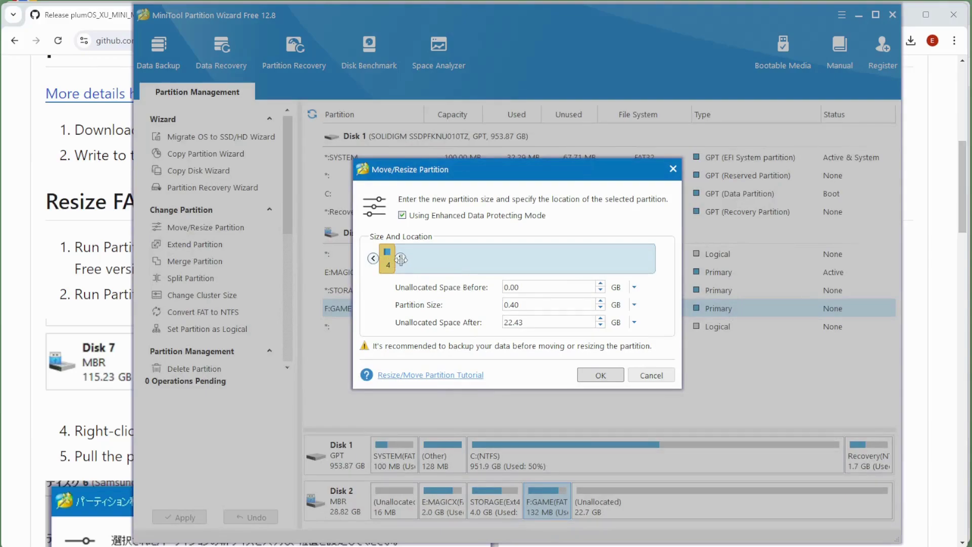
{"action": "left_click_drag", "start_coordinate": [401, 259], "coordinate": [676, 257]}
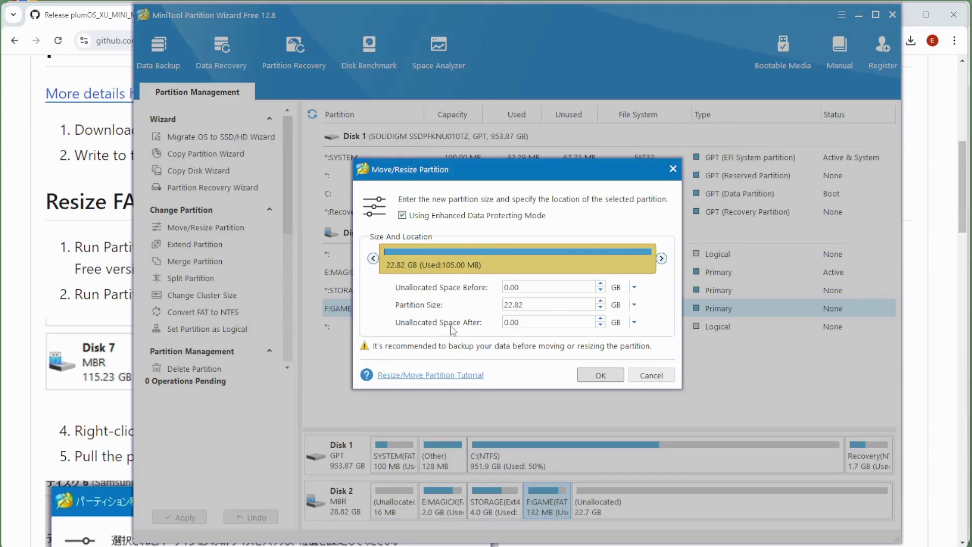
{"action": "left_click", "coordinate": [601, 375]}
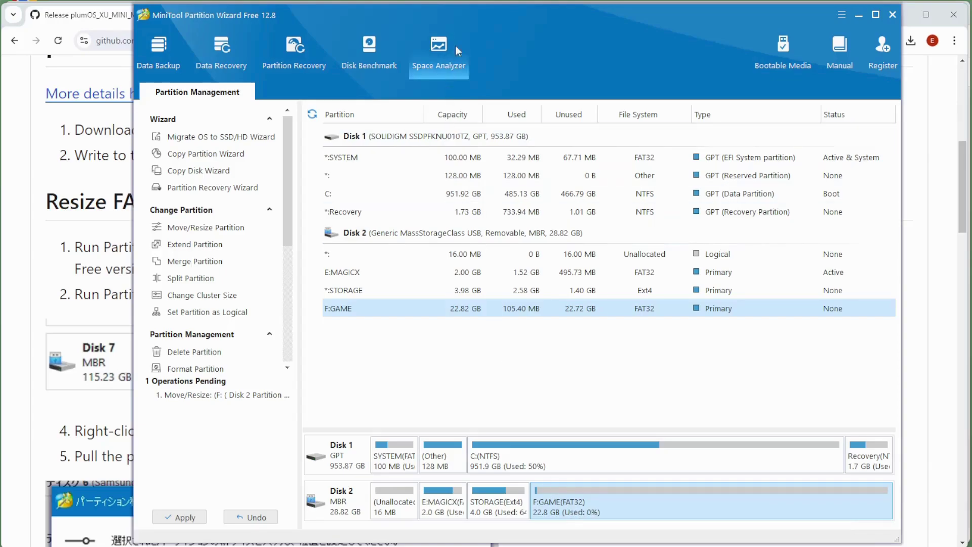
- Apply the pending GAME partition resize and confirm the Apply Changes prompt
{"action": "left_click_drag", "start_coordinate": [477, 17], "coordinate": [479, 11]}
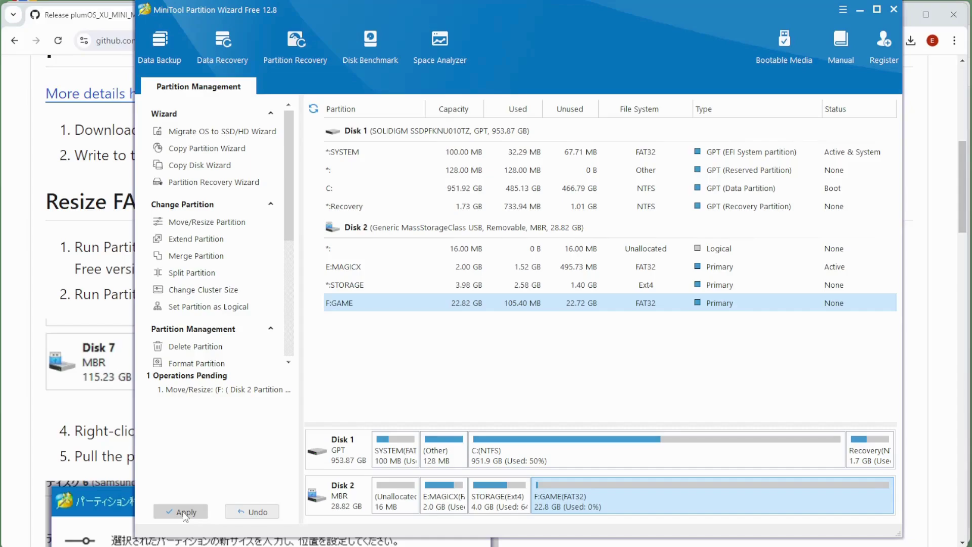
{"action": "left_click", "coordinate": [185, 512]}
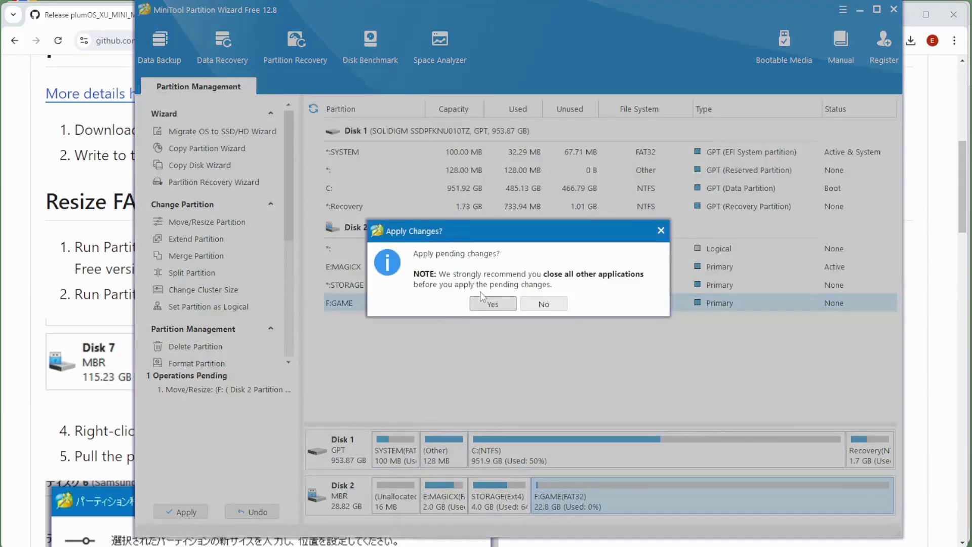
{"action": "left_click", "coordinate": [490, 305]}
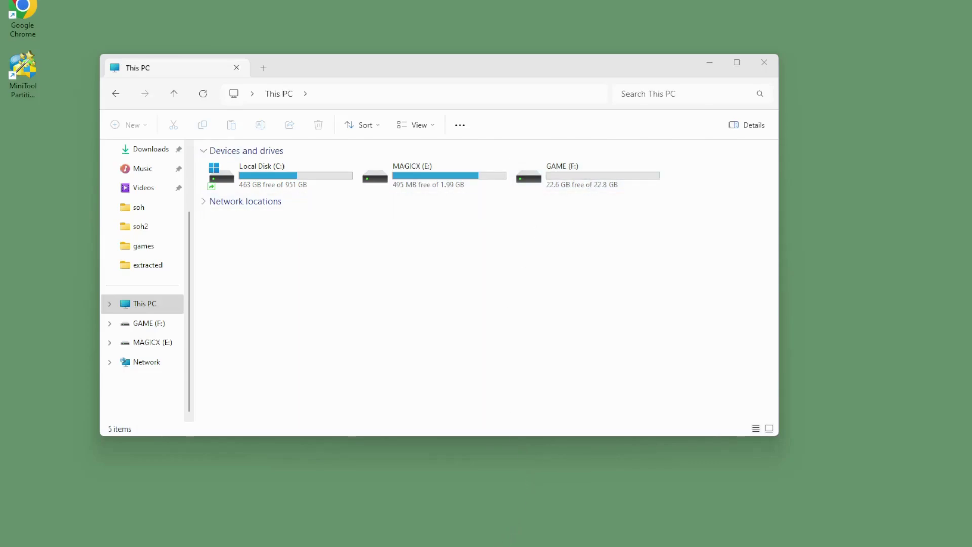
- Search Windows for 'form' and launch Create and format hard disk partitions
{"action": "key", "text": "super+s"}
{"action": "type", "text": "form"}
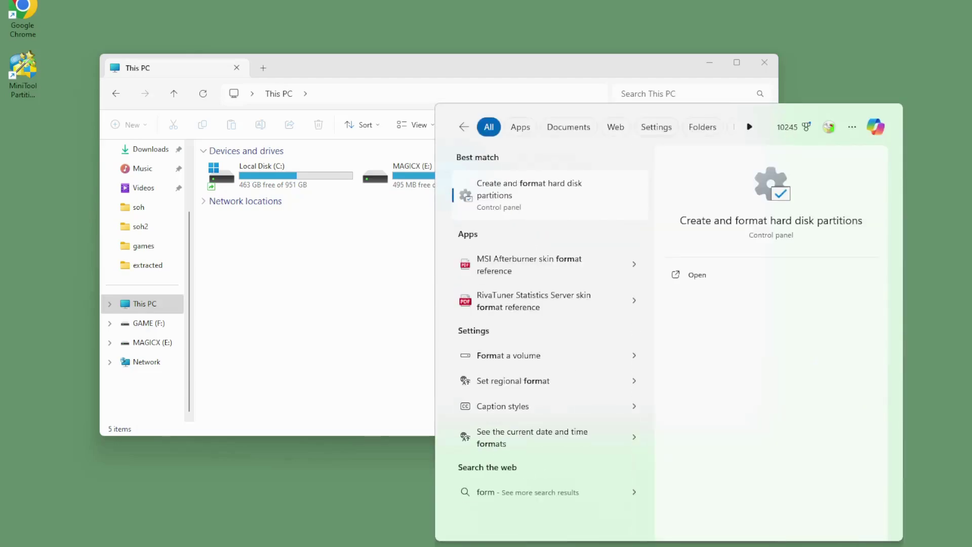
{"action": "left_click", "coordinate": [523, 194]}
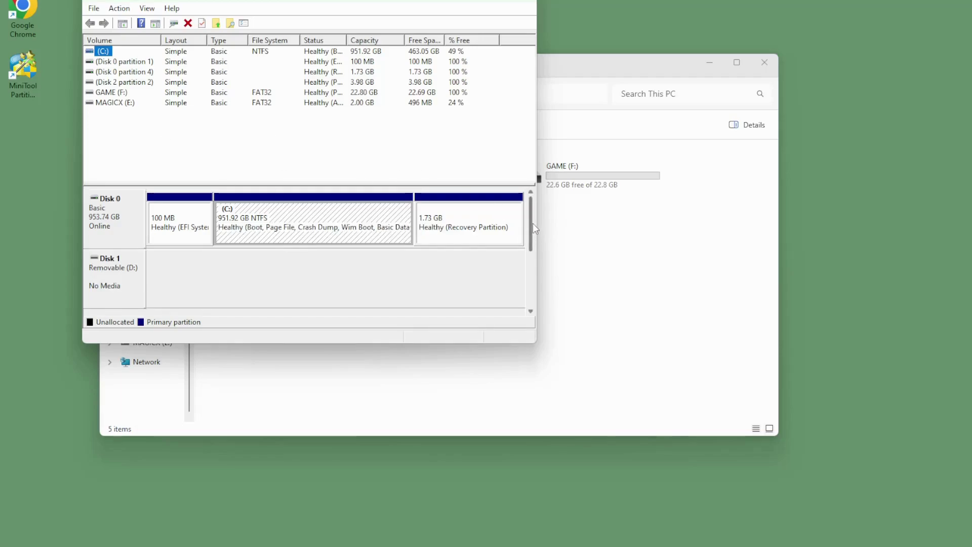
{"action": "left_click_drag", "start_coordinate": [532, 223], "coordinate": [534, 289]}
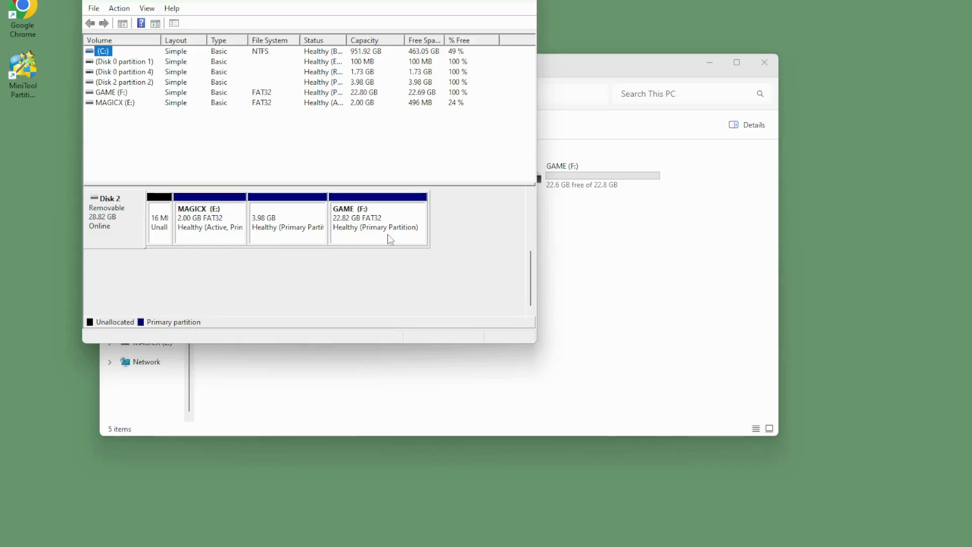
{"action": "right_click", "coordinate": [363, 231]}
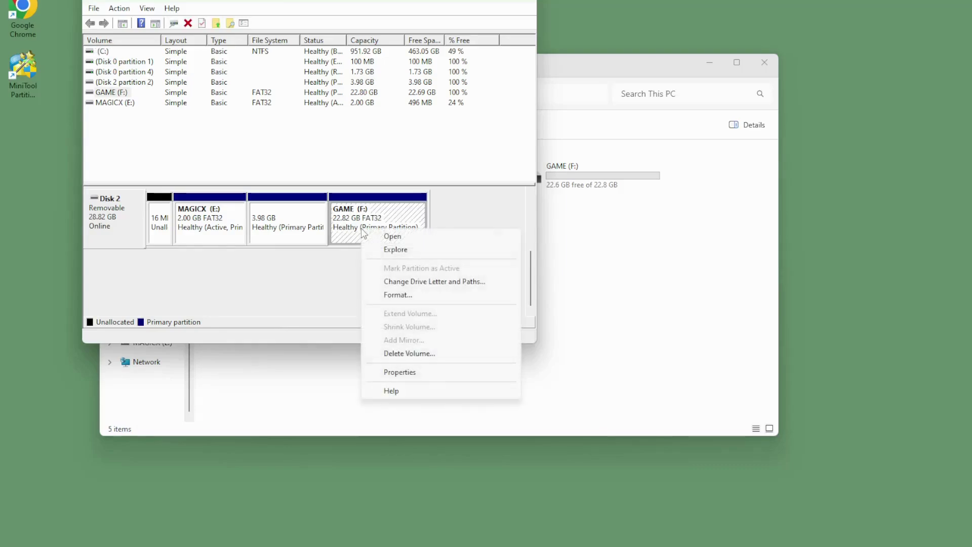
{"action": "left_click", "coordinate": [403, 283]}
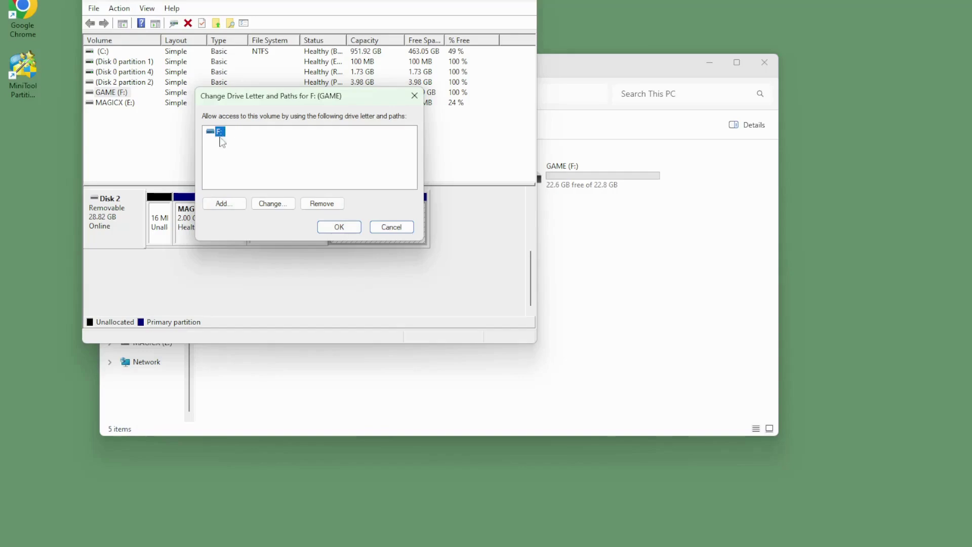
{"action": "left_click", "coordinate": [400, 229]}
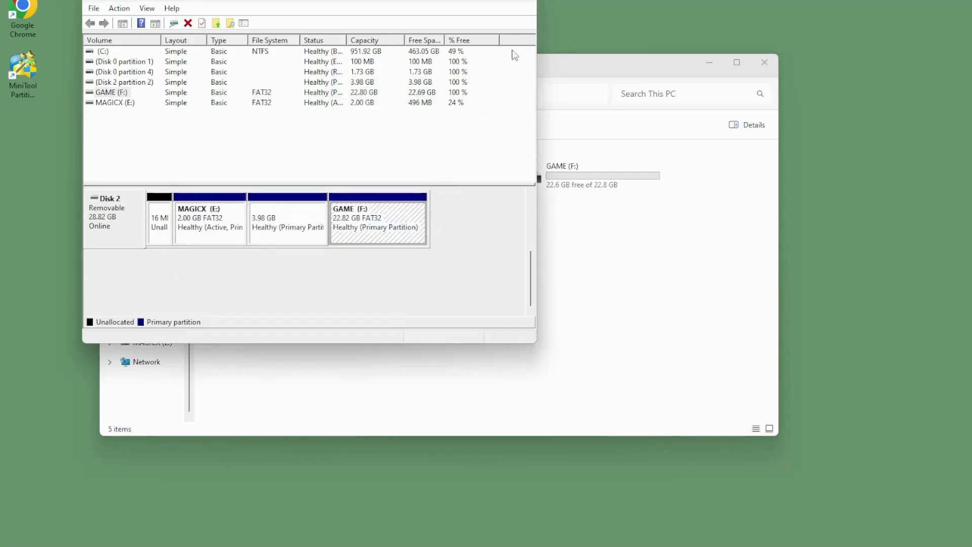
{"action": "left_click", "coordinate": [523, 1]}
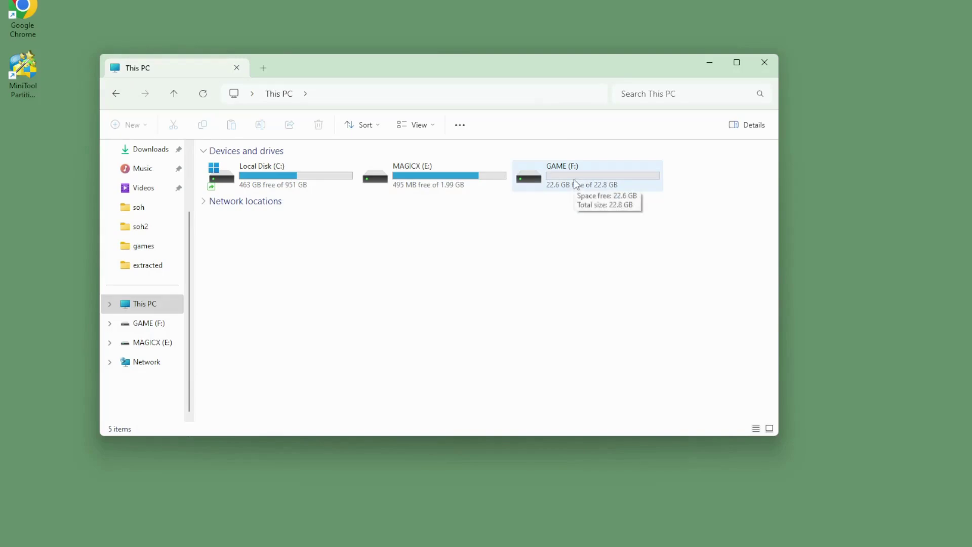
- Open GAME (F:) and browse its ROM system folders such as gba, n64 and genesis
{"action": "double_click", "coordinate": [548, 178]}
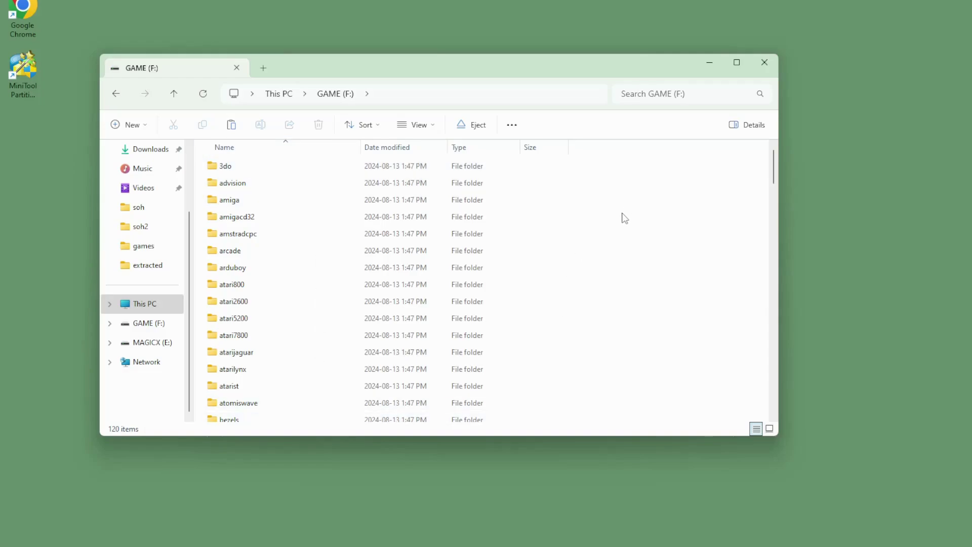
{"action": "scroll", "coordinate": [624, 223], "scroll_direction": "down", "scroll_amount": 4}
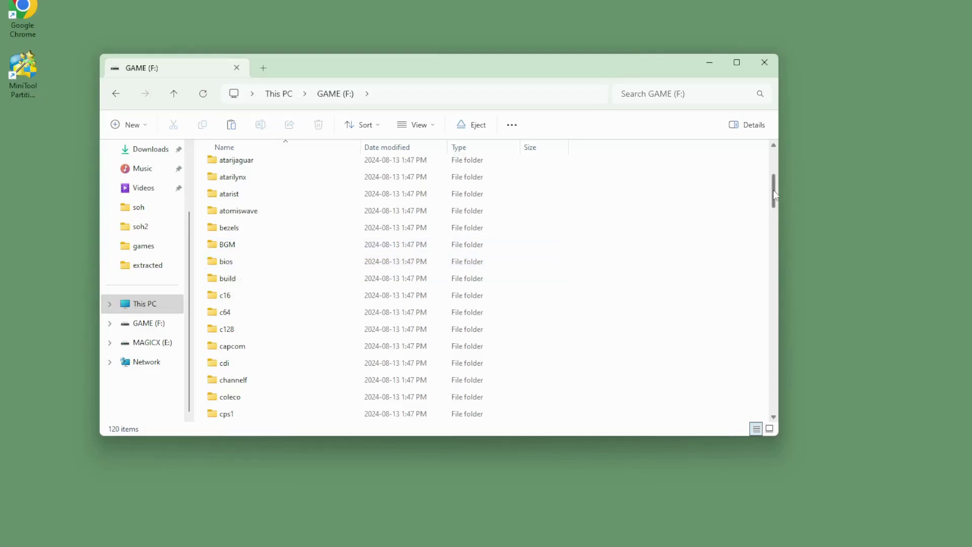
{"action": "left_click_drag", "start_coordinate": [773, 190], "coordinate": [773, 218]}
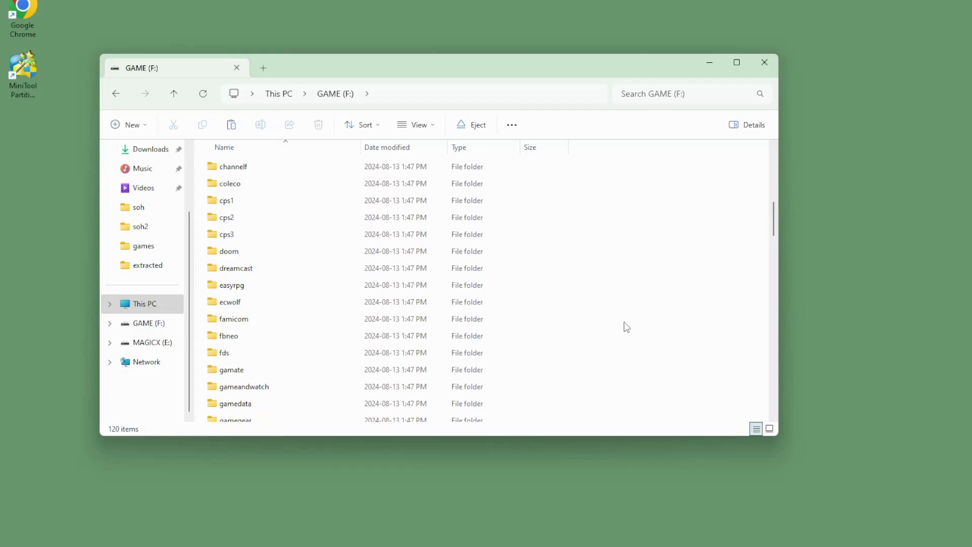
{"action": "scroll", "coordinate": [252, 279], "scroll_direction": "down", "scroll_amount": 4}
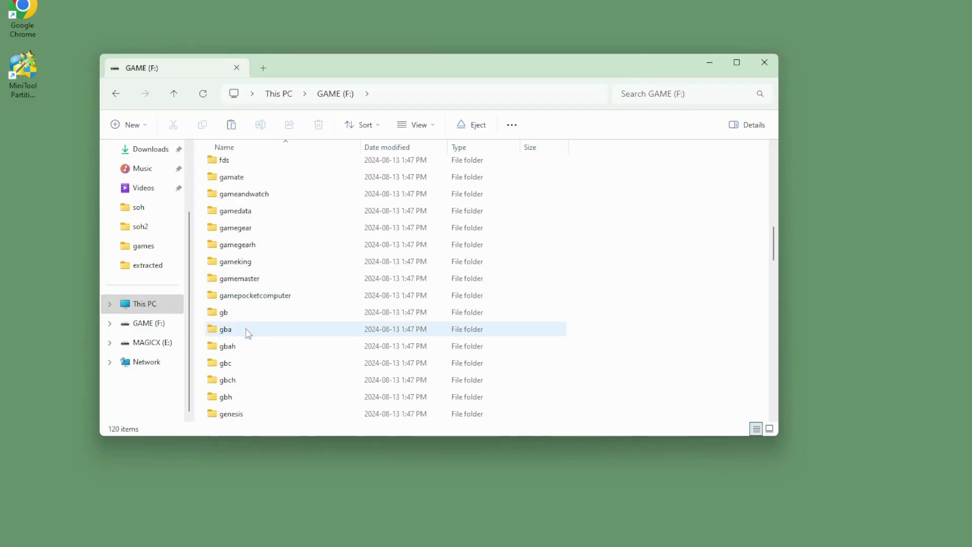
{"action": "scroll", "coordinate": [246, 330], "scroll_direction": "down", "scroll_amount": 5}
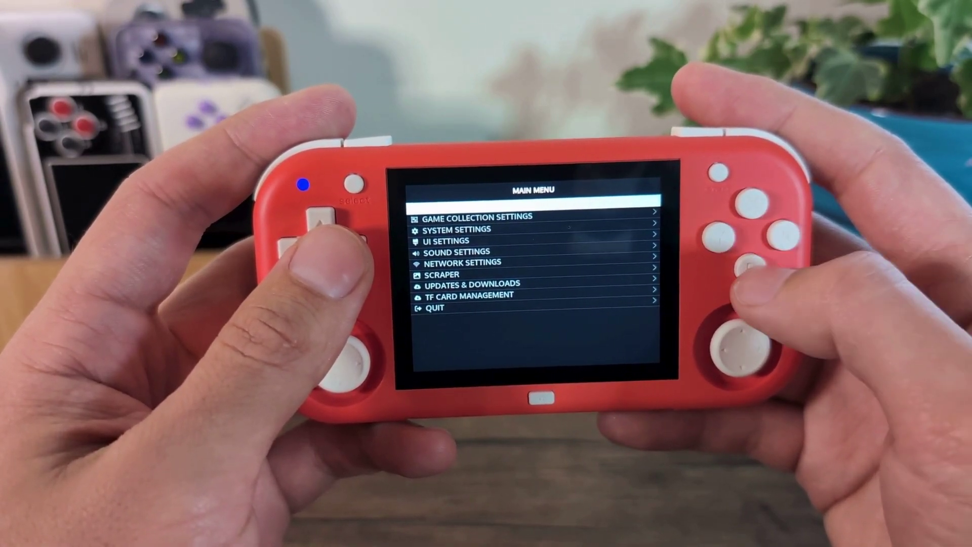
- Scroll through Game Settings, then back out to the PORTS system carousel
{"action": "key", "text": "Down"}
{"action": "key", "text": "Down"}
{"action": "key", "text": "Down"}
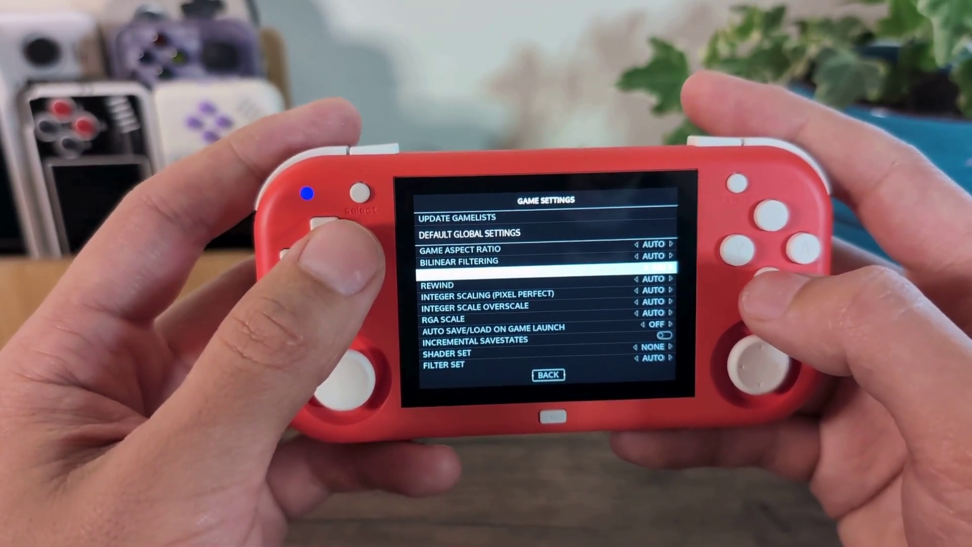
{"action": "key", "text": "Escape"}
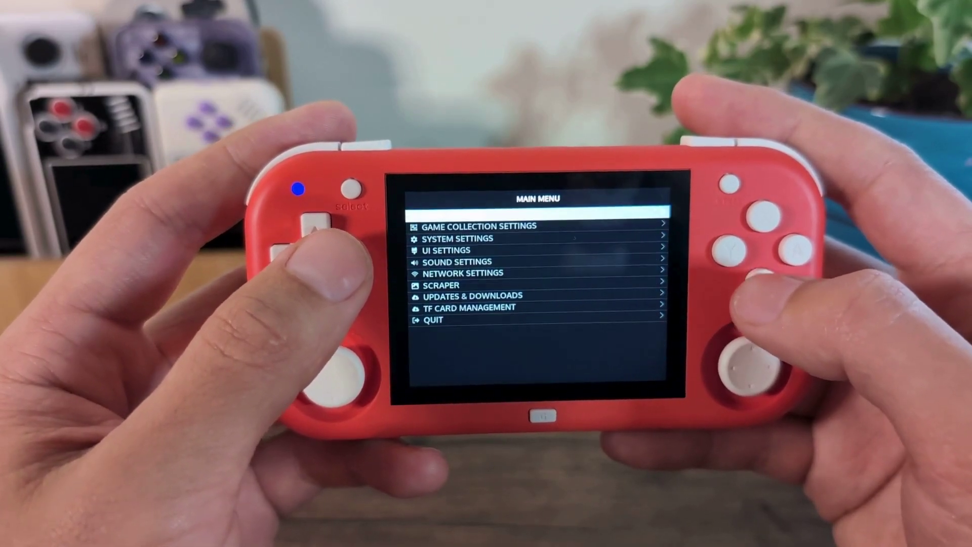
{"action": "key", "text": "Escape"}
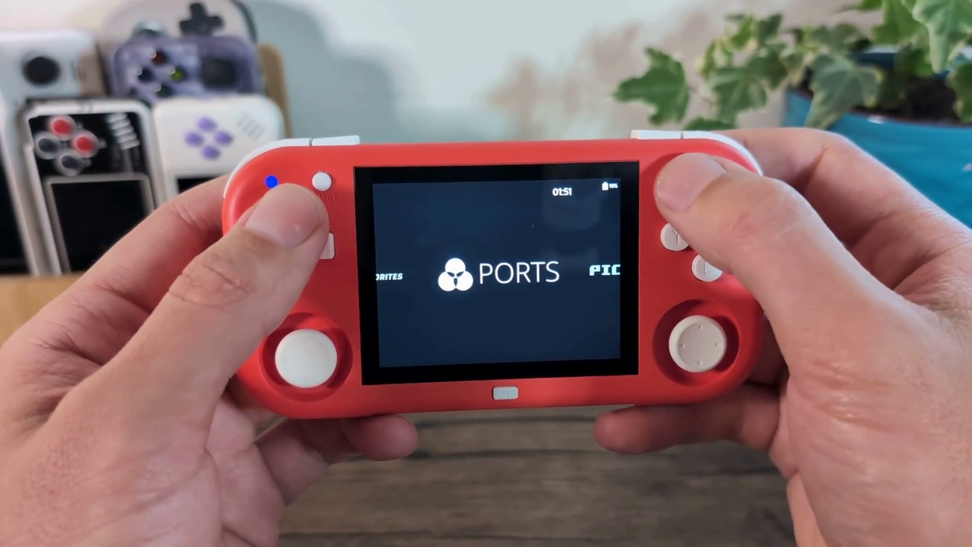
- Set TF Card Management to the TF1+TF2 card mode
{"action": "key", "text": "Up"}
{"action": "key", "text": "Up"}
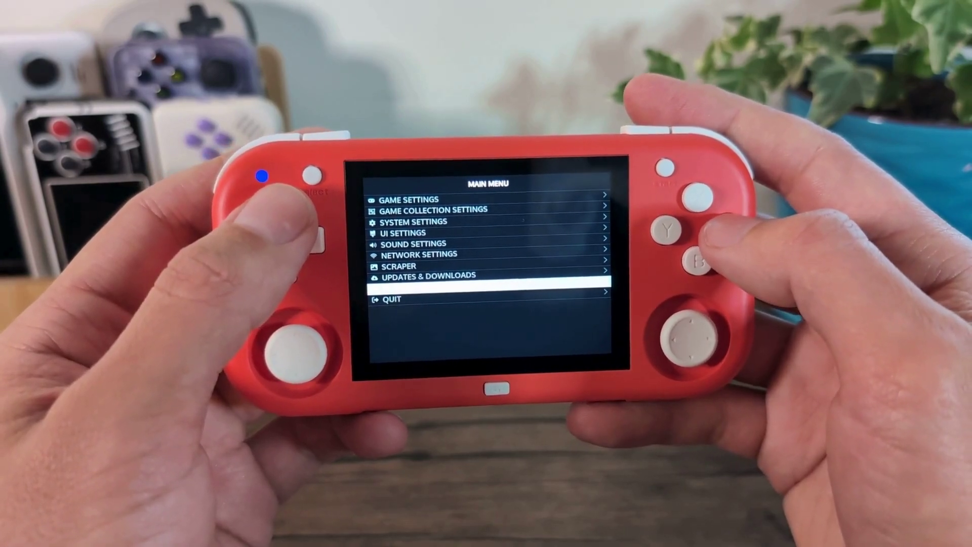
{"action": "key", "text": "Return"}
{"action": "key", "text": "Right"}
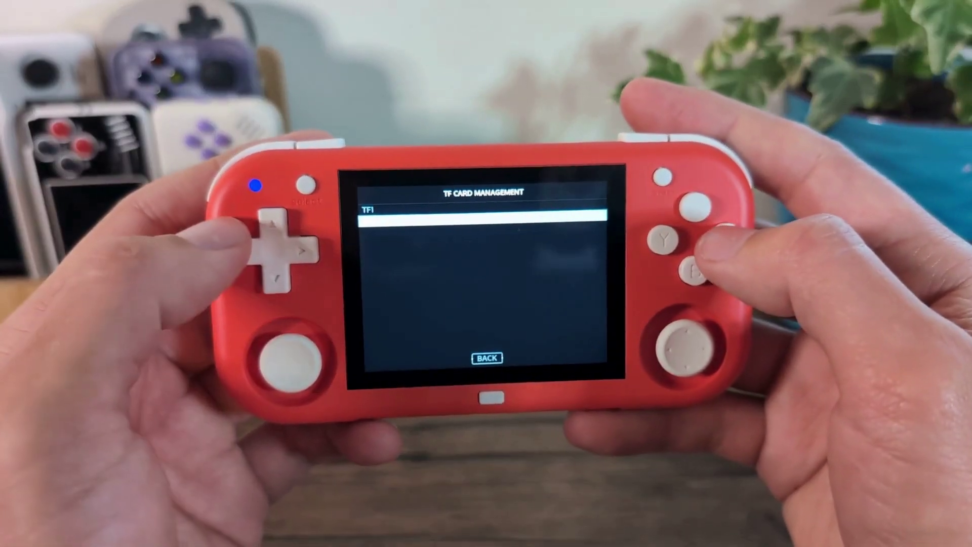
{"action": "key", "text": "Return"}
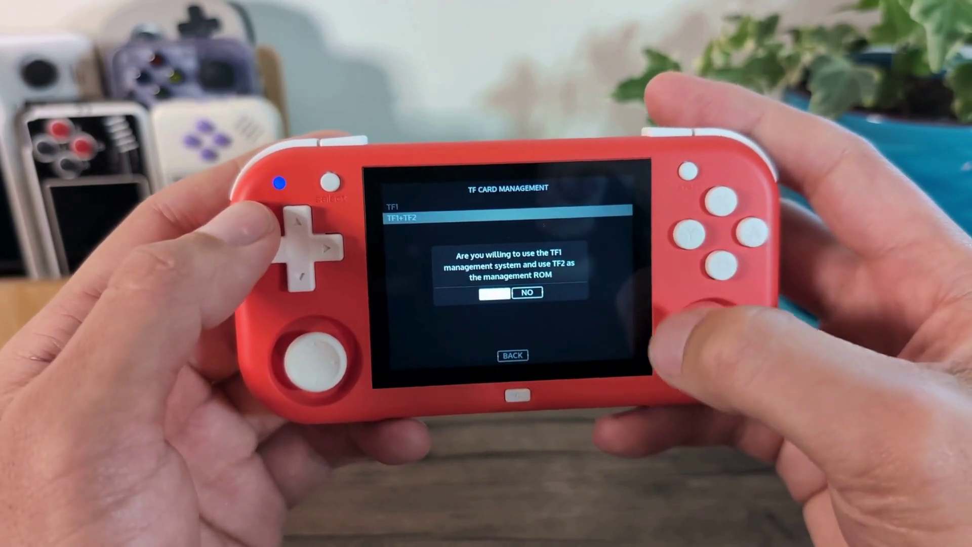
- Confirm TF2 as the ROM card so the handheld reboots in TF1+TF2 mode
{"action": "key", "text": "Return"}
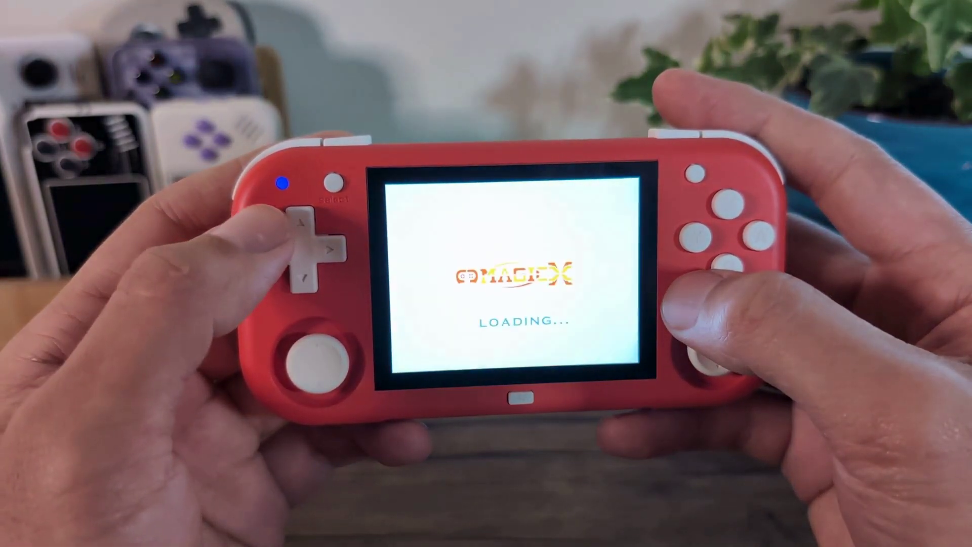